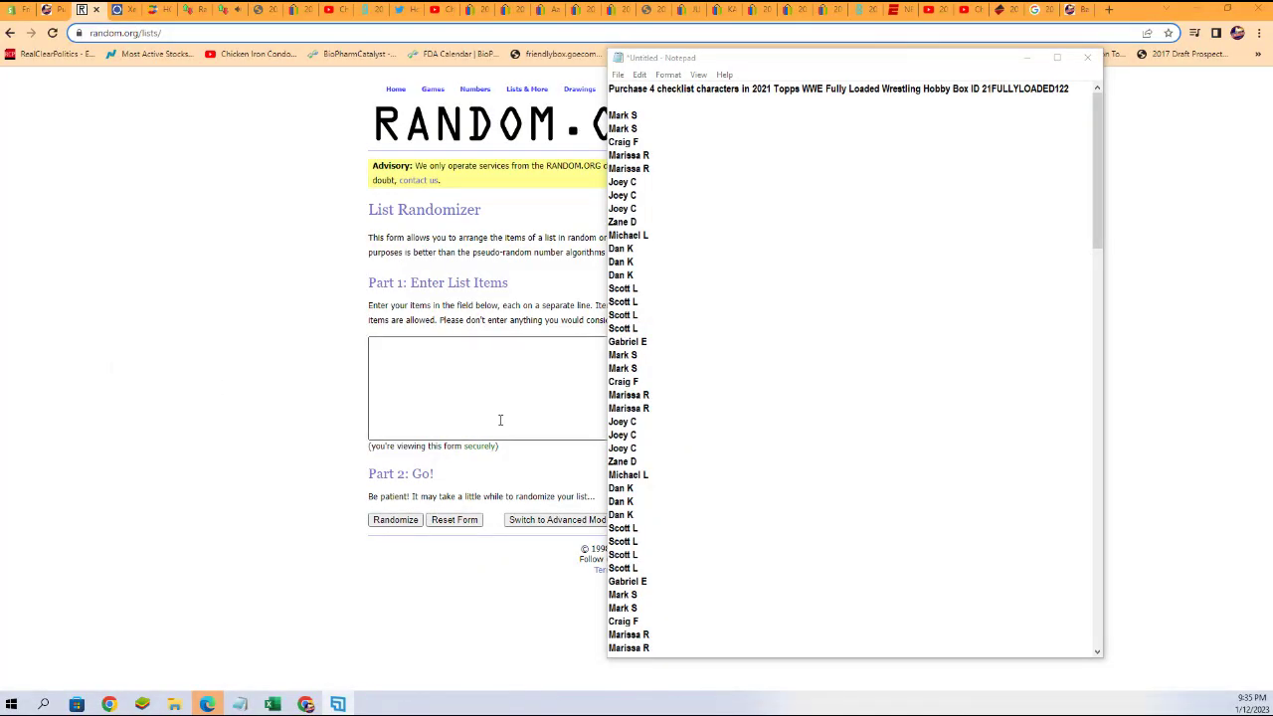
# Select the wrestler names in Notepad, 123 Kid through Zoey Stark, for copying
pyautogui.click(1042, 165)
pyautogui.scroll(-15, 1076, 274)
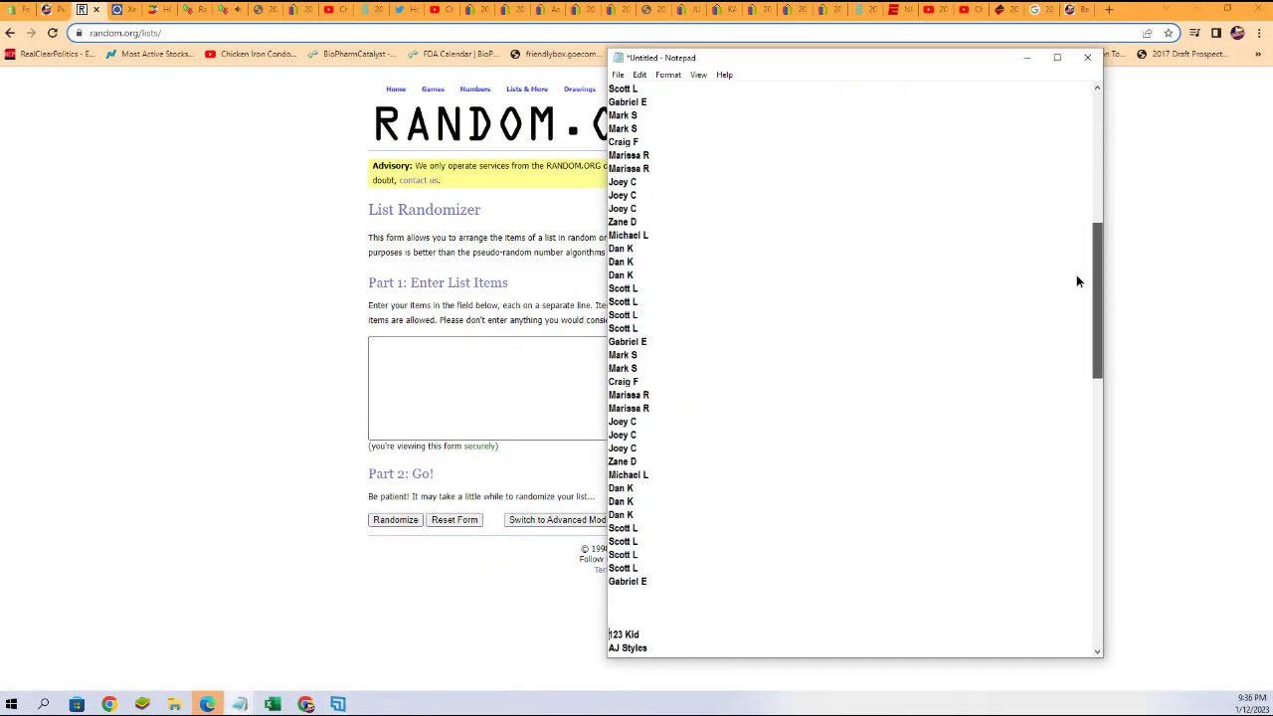
pyautogui.scroll(-10, 1054, 398)
pyautogui.scroll(2, 1058, 442)
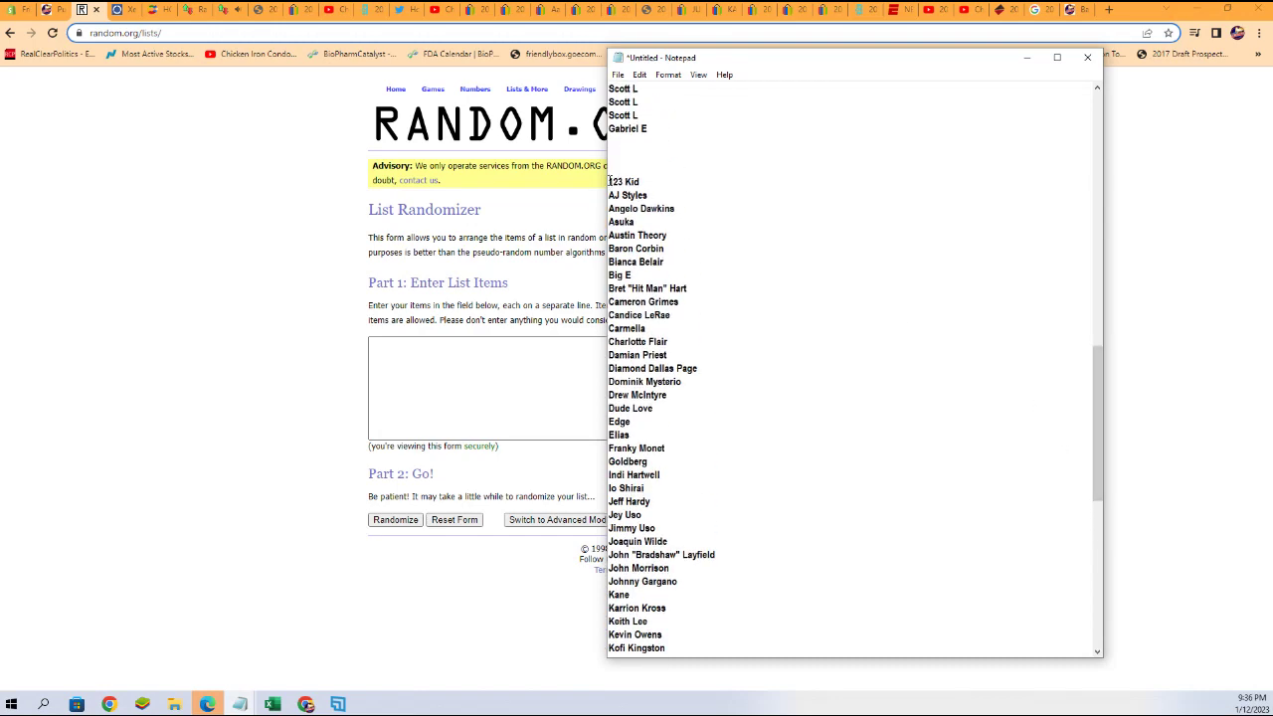
pyautogui.moveTo(608, 181)
pyautogui.mouseDown()
pyautogui.moveTo(649, 620)
pyautogui.moveTo(621, 684)
pyautogui.mouseUp()
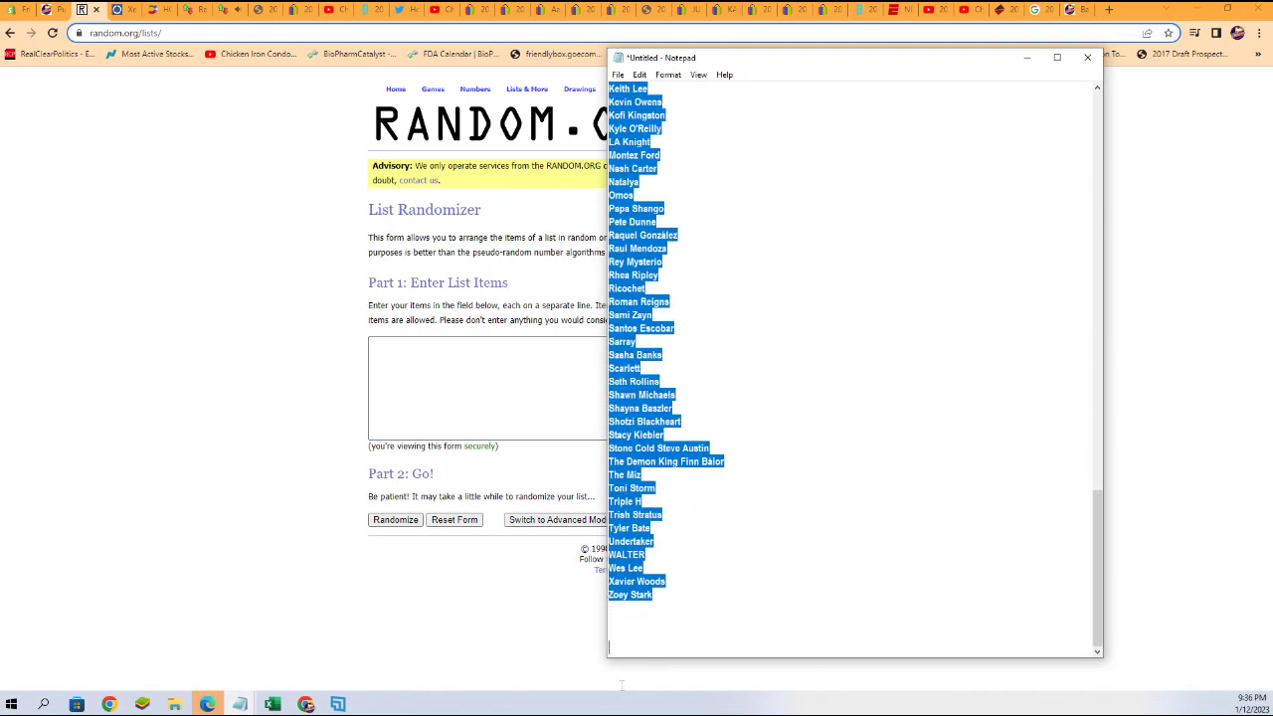
pyautogui.rightClick(660, 593)
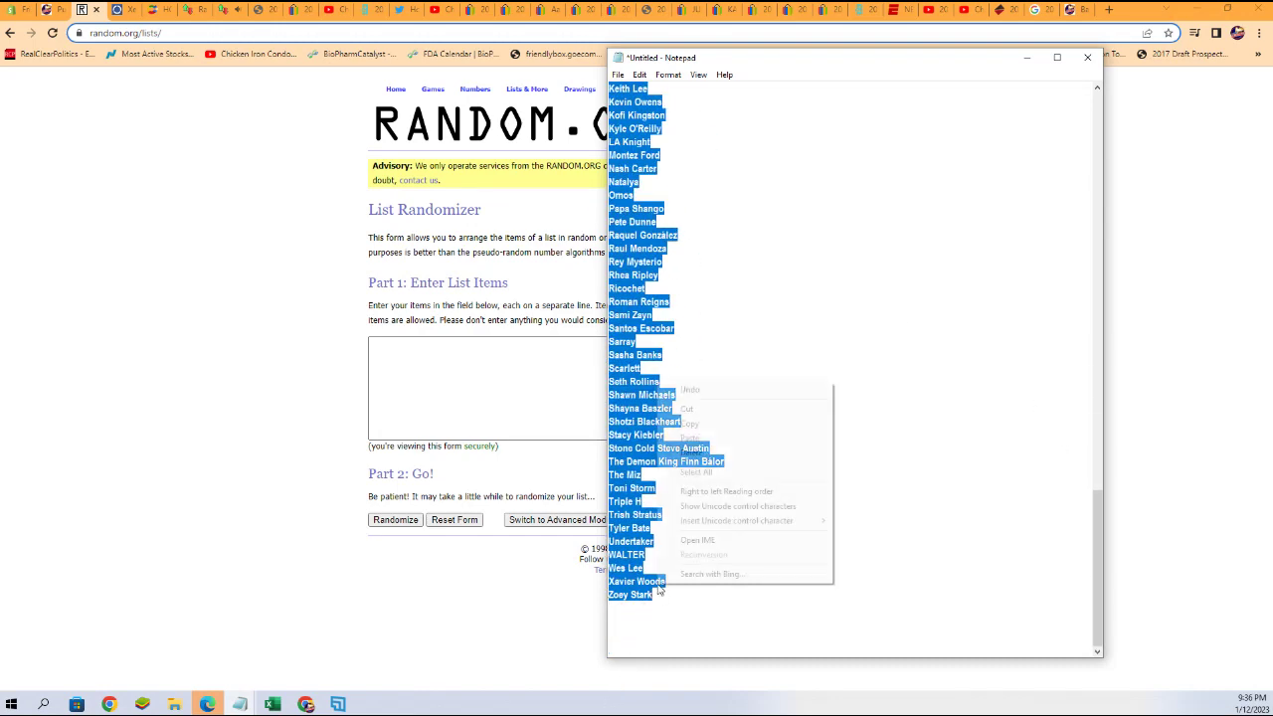
# Copy the wrestler names, paste them into the List Randomizer, and randomize them
pyautogui.click(704, 430)
pyautogui.click(517, 396)
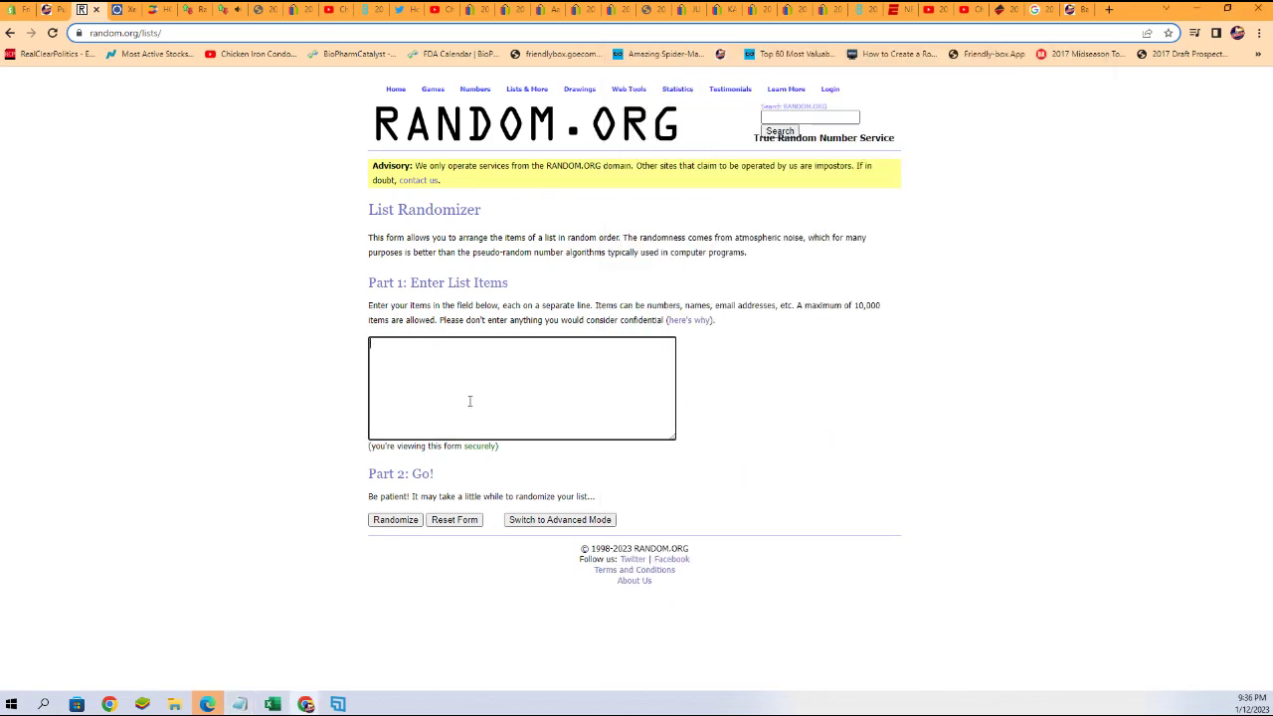
pyautogui.hotkey('ctrl', 'v')
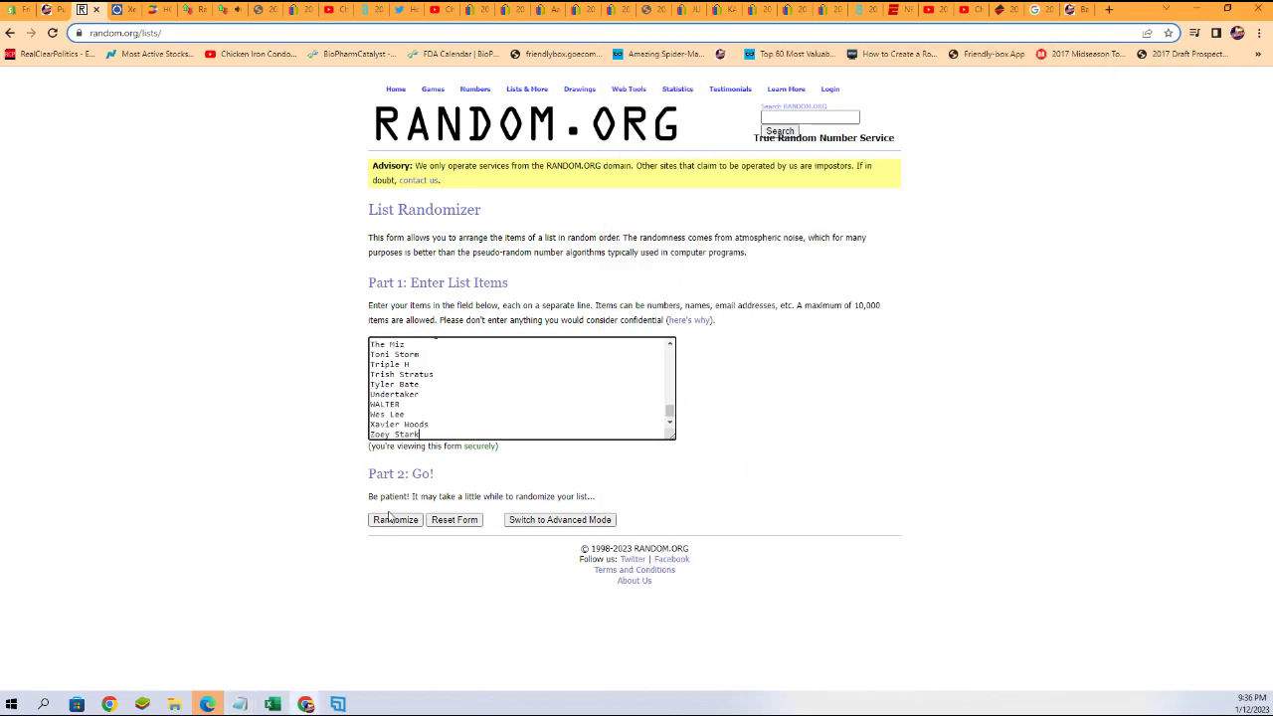
pyautogui.click(389, 517)
pyautogui.scroll(-2, 340, 457)
pyautogui.scroll(-2, 338, 466)
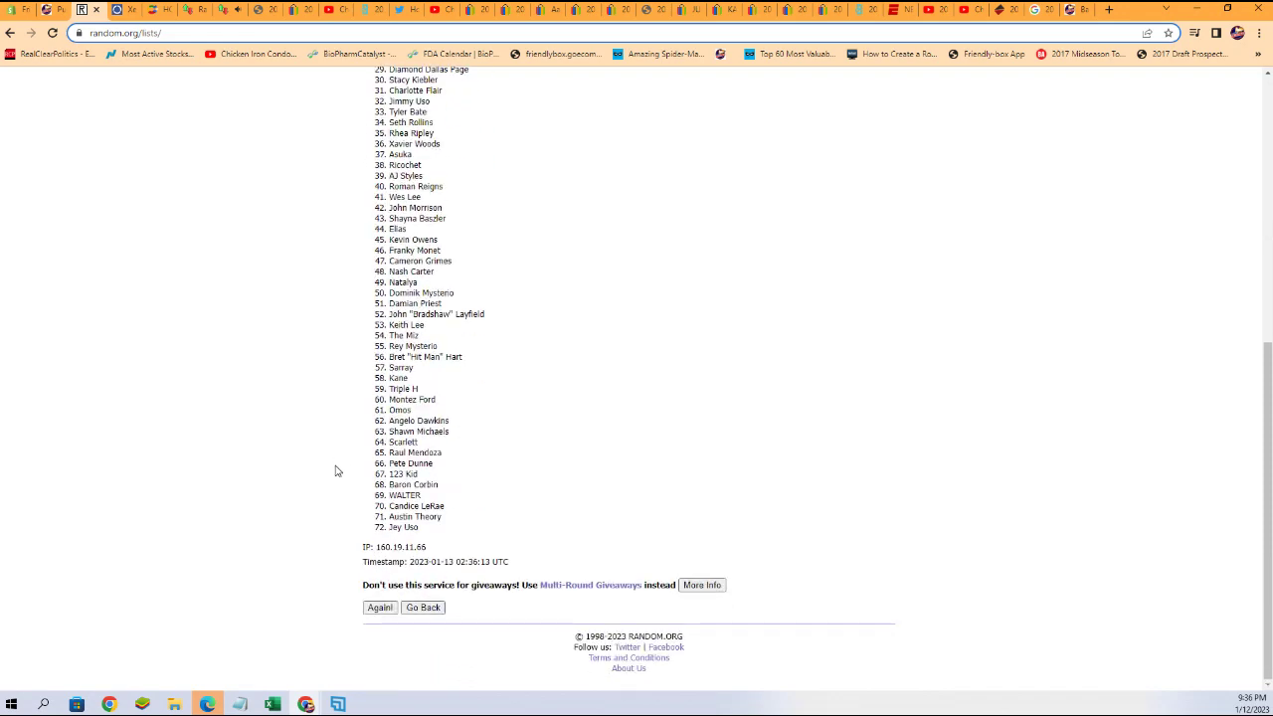
# Reshuffle the wrestler list a second and third time
pyautogui.click(374, 608)
pyautogui.scroll(-4, 309, 588)
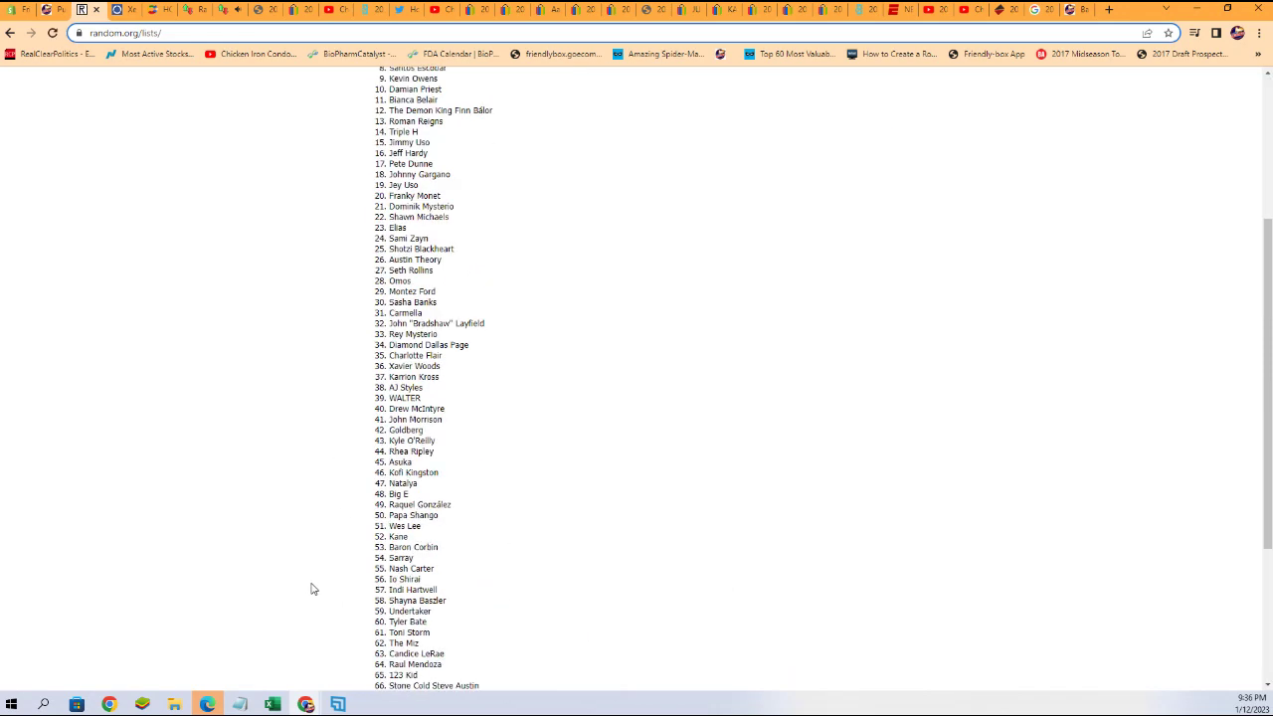
pyautogui.scroll(-3, 309, 588)
pyautogui.click(378, 656)
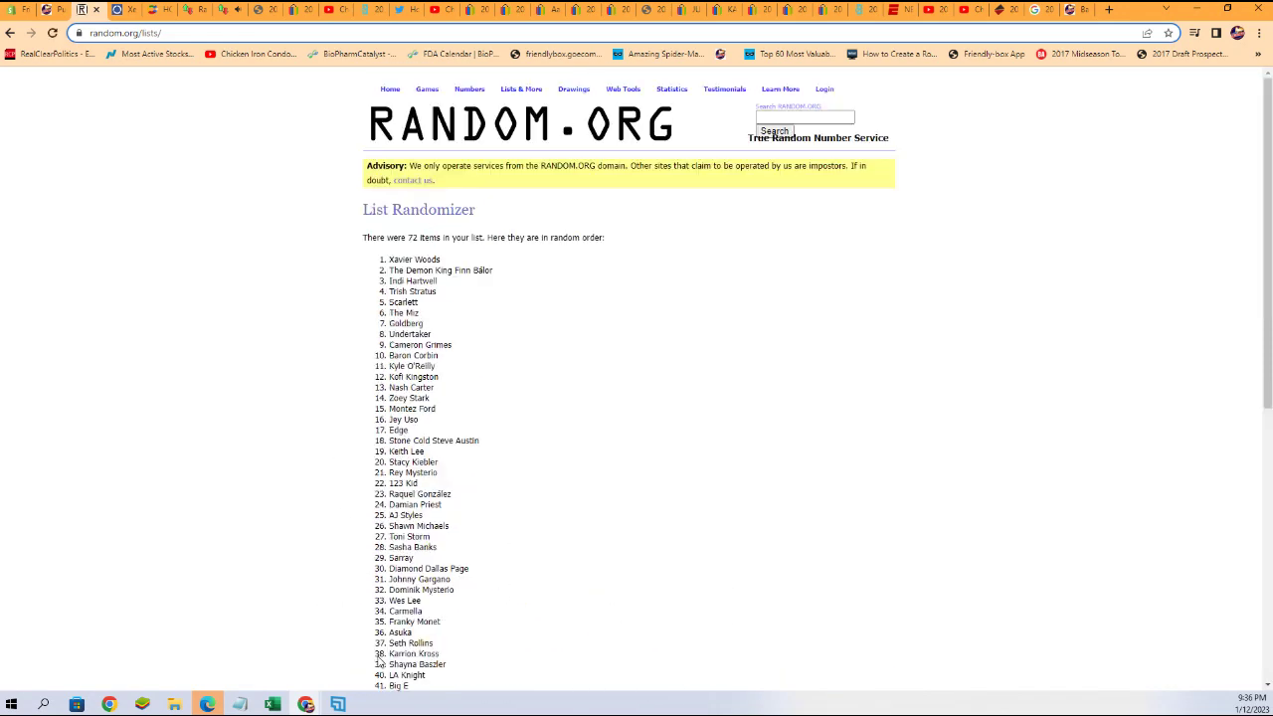
pyautogui.scroll(-4, 379, 657)
pyautogui.scroll(-3, 378, 651)
pyautogui.scroll(-2, 374, 636)
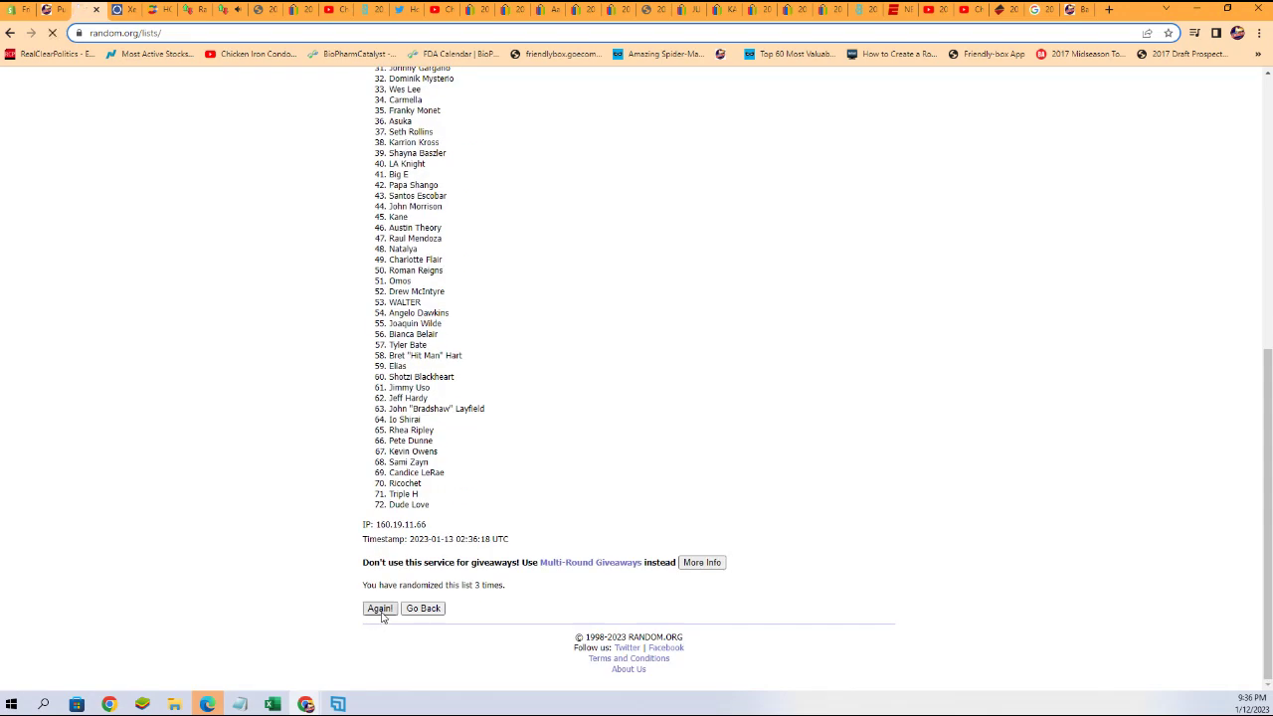
# Reshuffle three more times and select the final order, Sami Zayn first
pyautogui.click(381, 609)
pyautogui.scroll(-7, 338, 617)
pyautogui.click(379, 653)
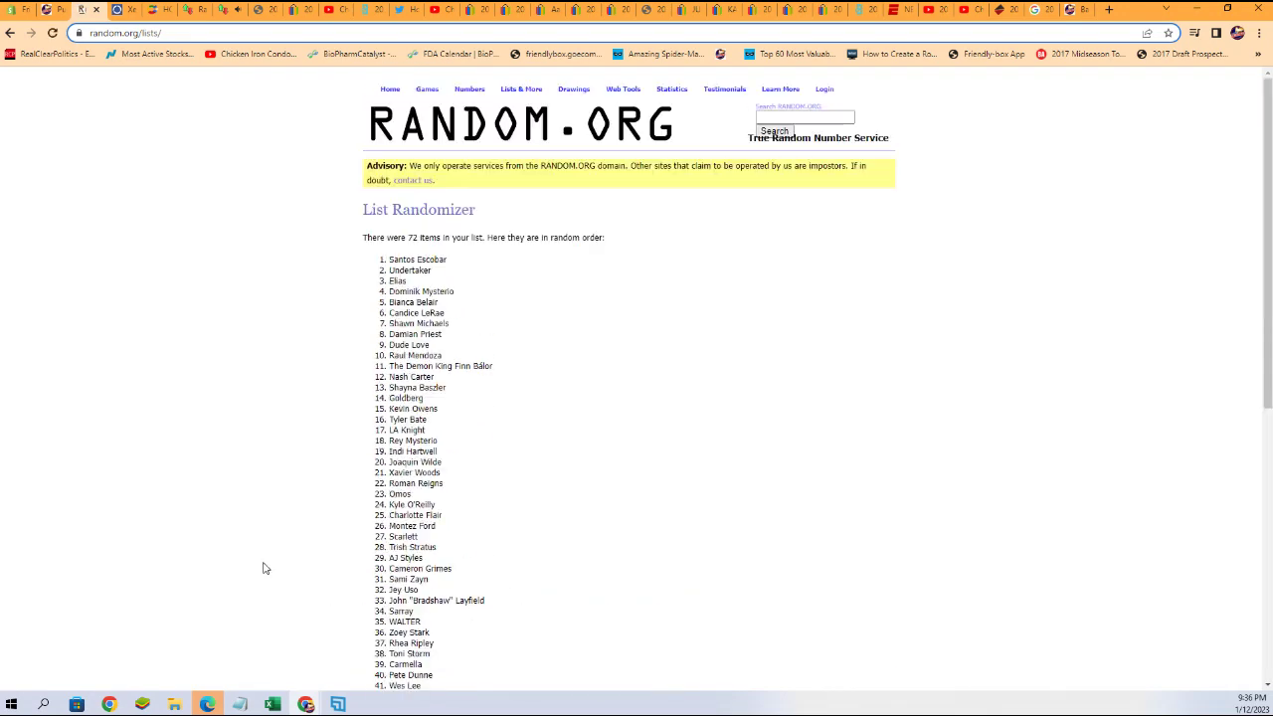
pyautogui.scroll(-5, 264, 566)
pyautogui.scroll(-3, 264, 566)
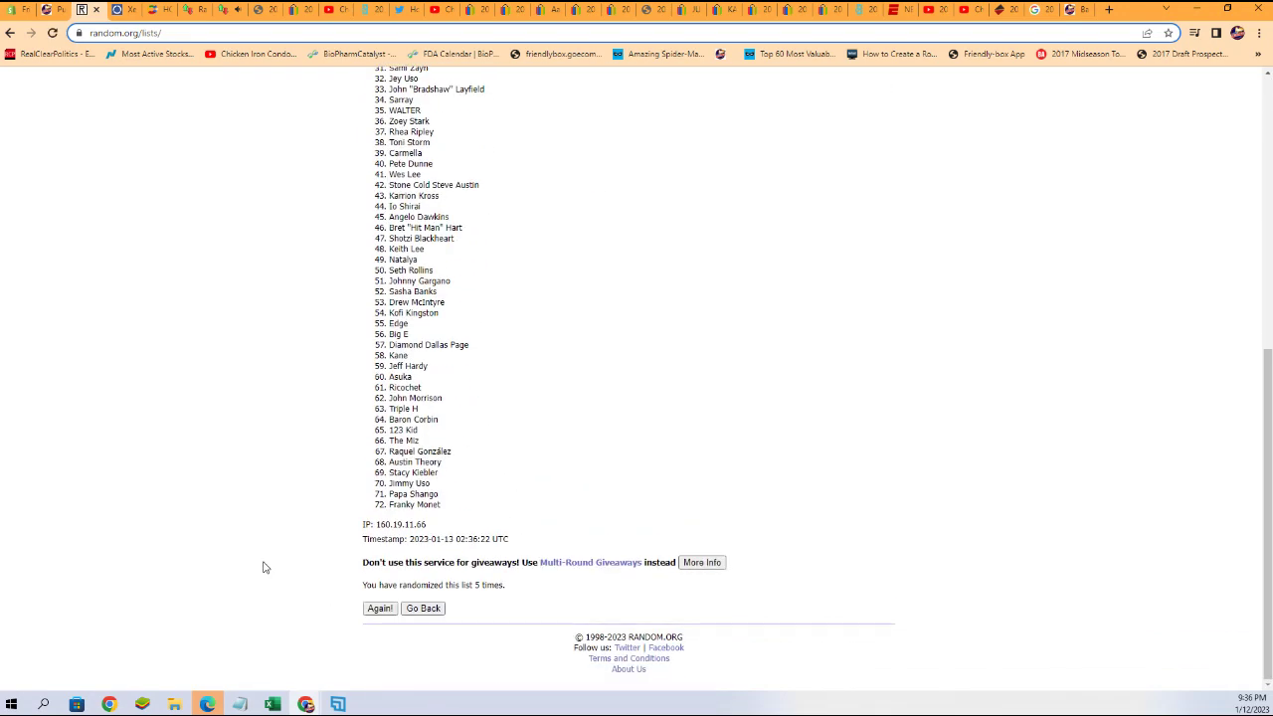
pyautogui.click(379, 608)
pyautogui.scroll(-4, 252, 553)
pyautogui.scroll(-4, 249, 548)
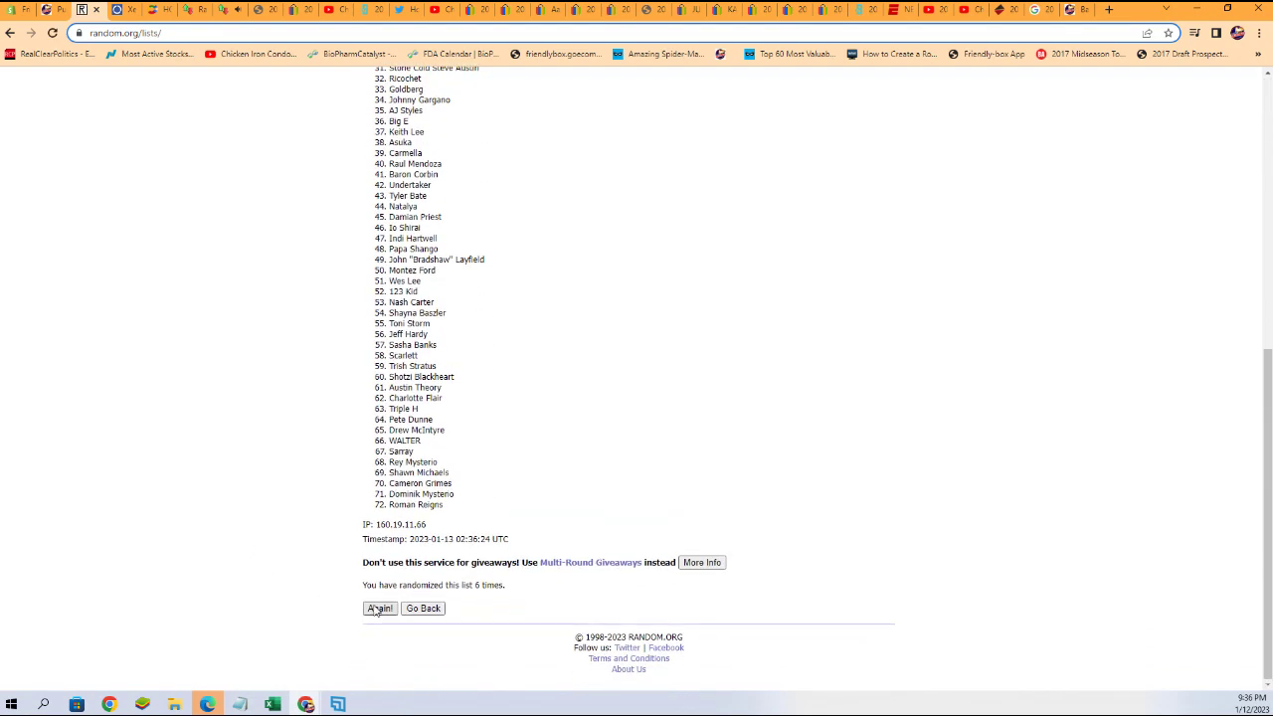
pyautogui.scroll(-5, 315, 537)
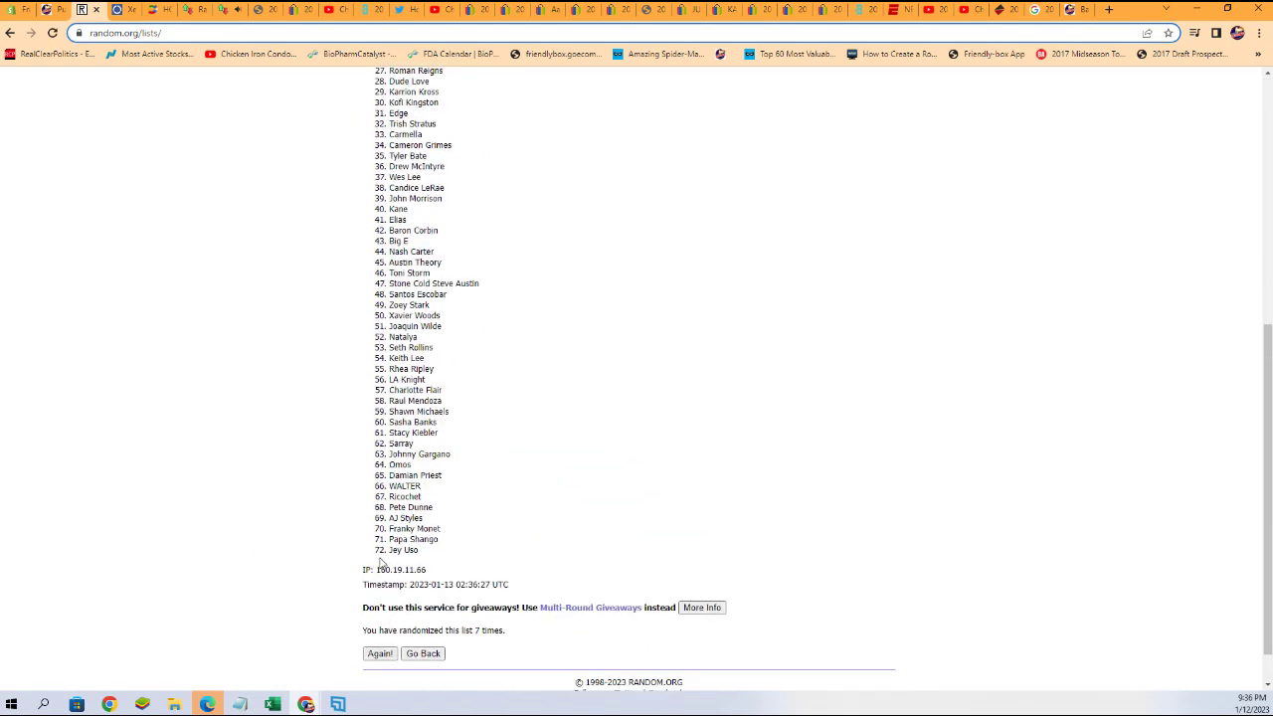
pyautogui.moveTo(429, 561)
pyautogui.mouseDown()
pyautogui.moveTo(346, 161)
pyautogui.moveTo(342, 194)
pyautogui.mouseUp()
# Copy the shuffled wrestler list and switch to Excel
pyautogui.rightClick(392, 213)
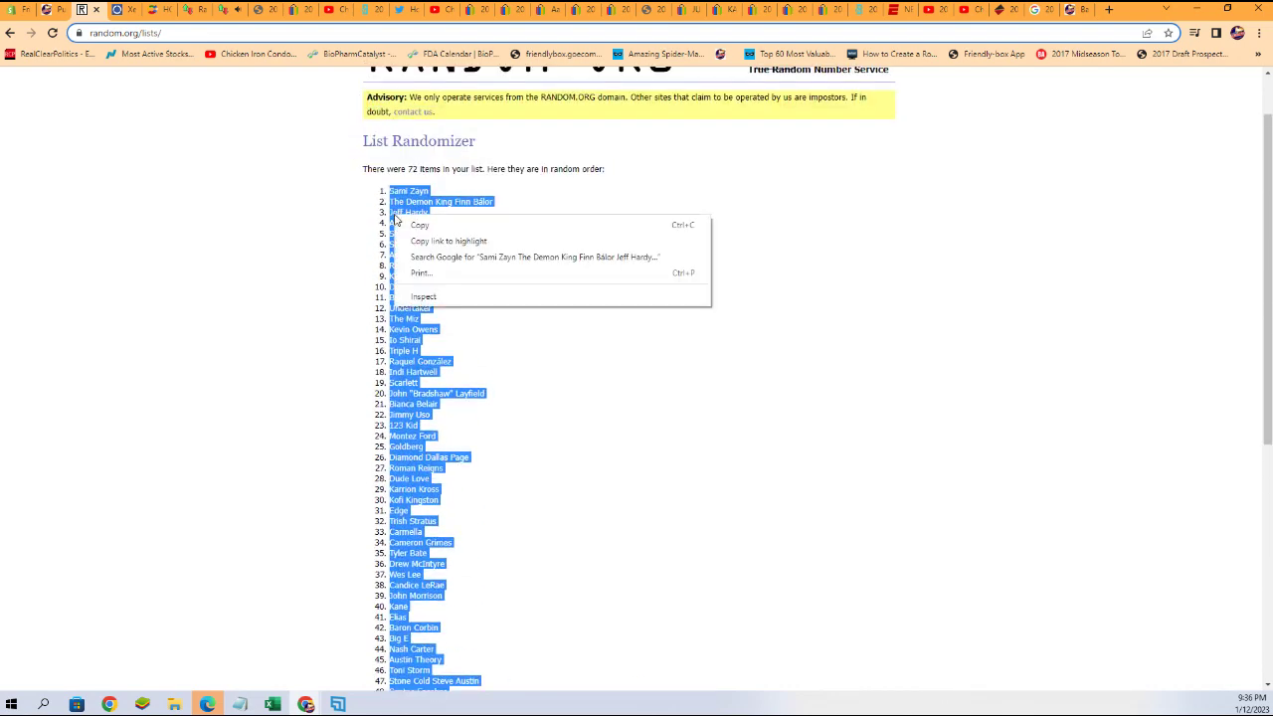
pyautogui.click(406, 233)
pyautogui.hotkey('alt', 'Tab')
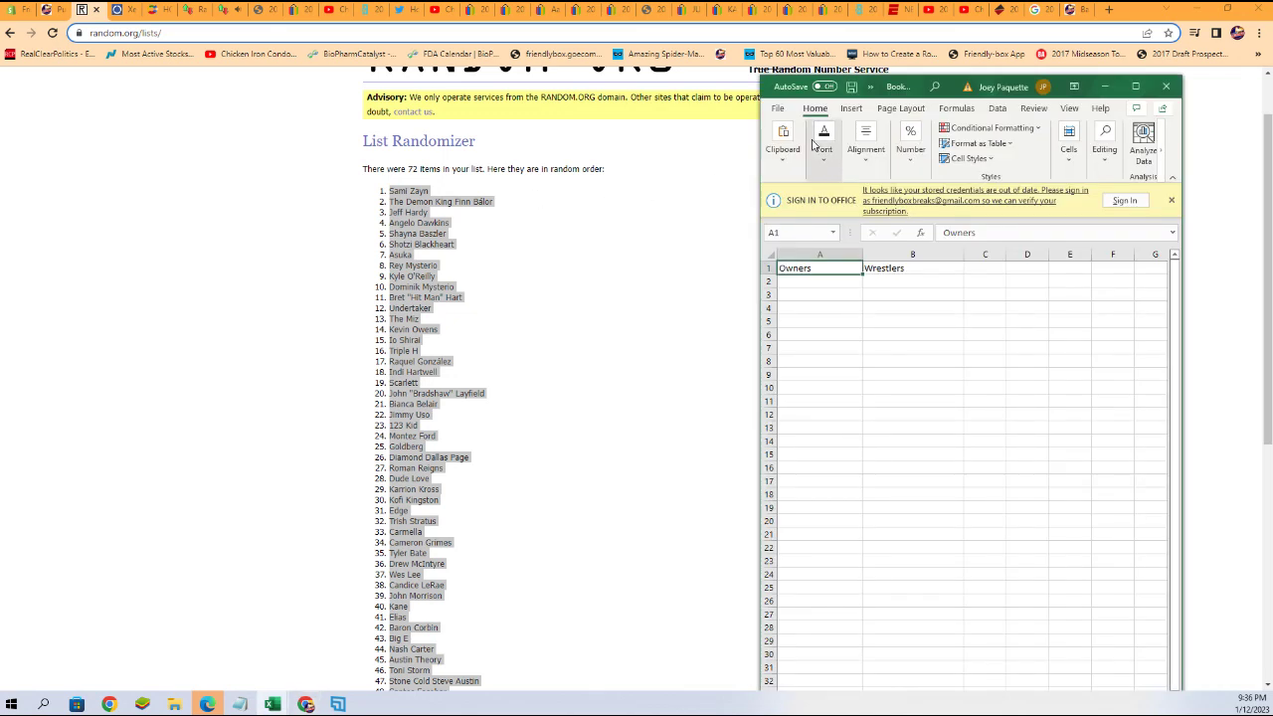
# Paste the names as plain text into B2 under Wrestlers and widen column B
pyautogui.click(891, 284)
pyautogui.rightClick(899, 286)
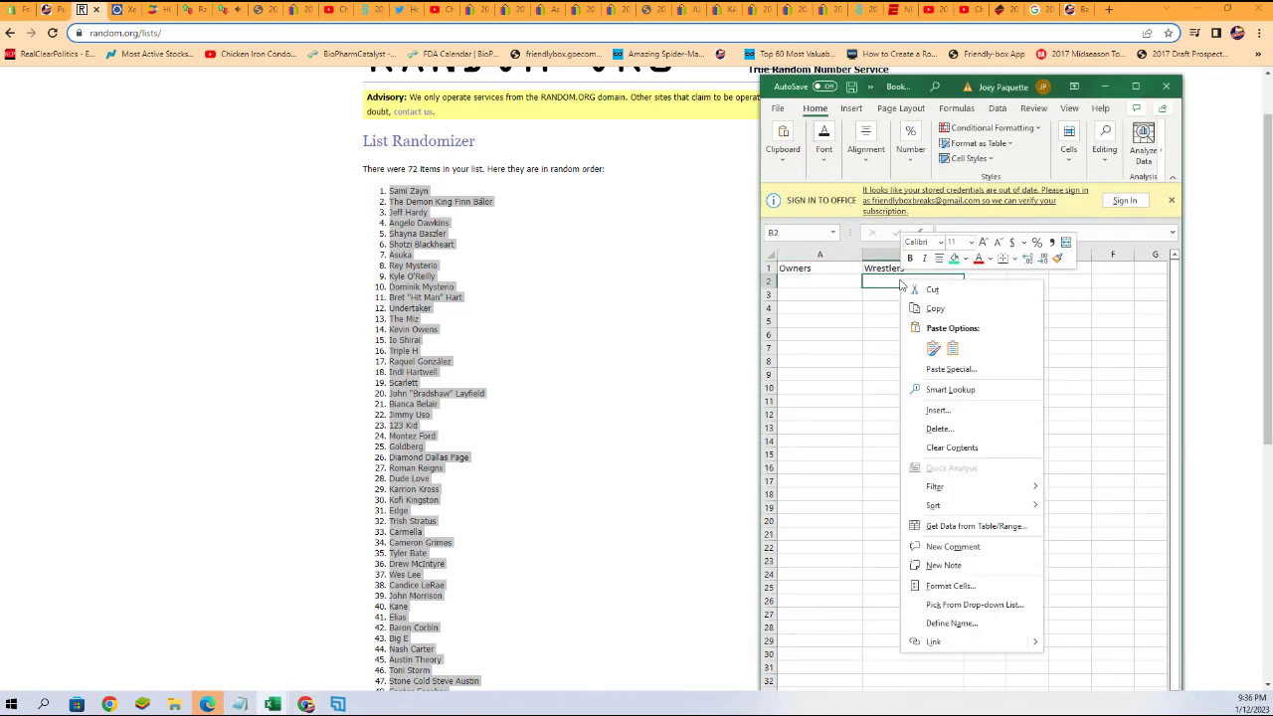
pyautogui.click(946, 369)
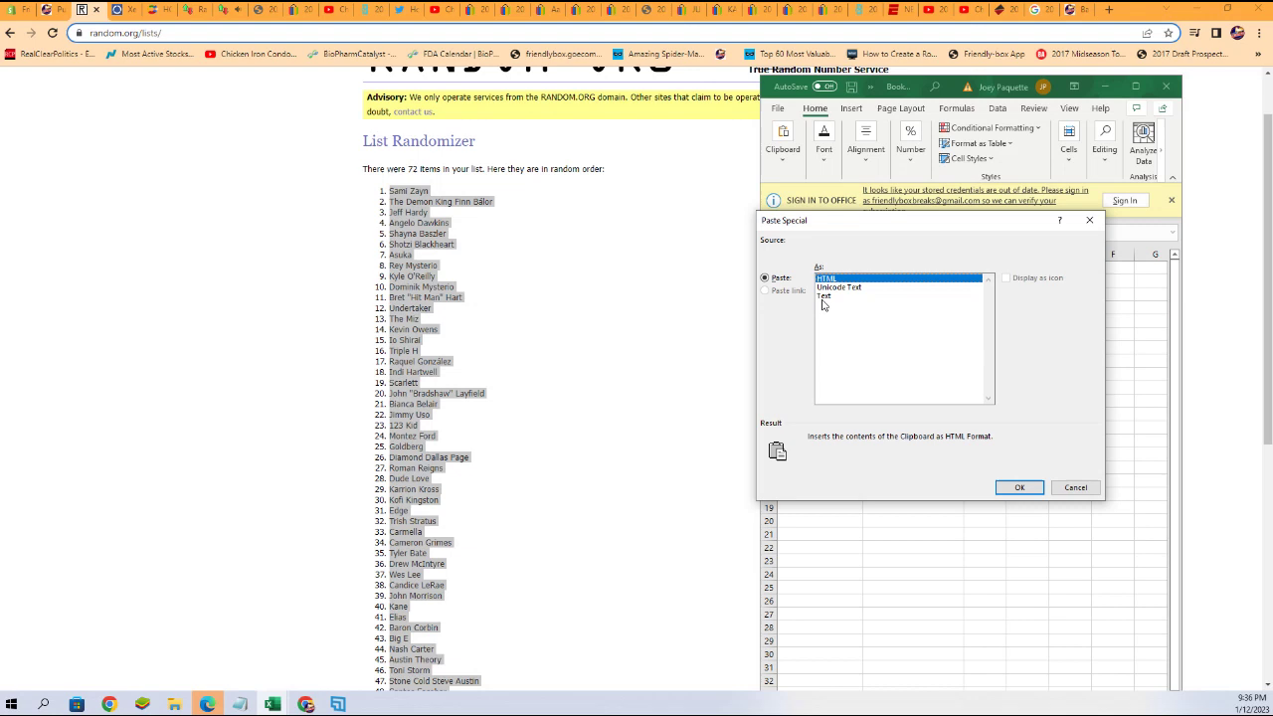
pyautogui.click(823, 297)
pyautogui.click(1019, 487)
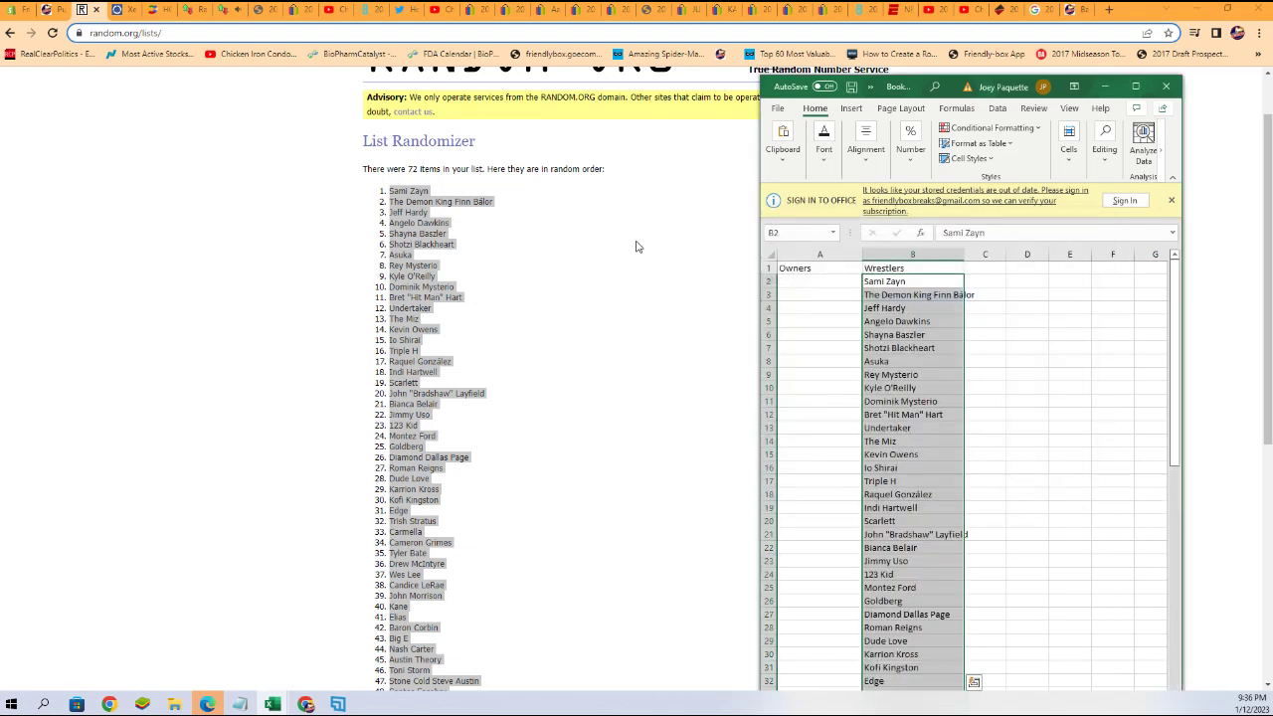
pyautogui.click(949, 253)
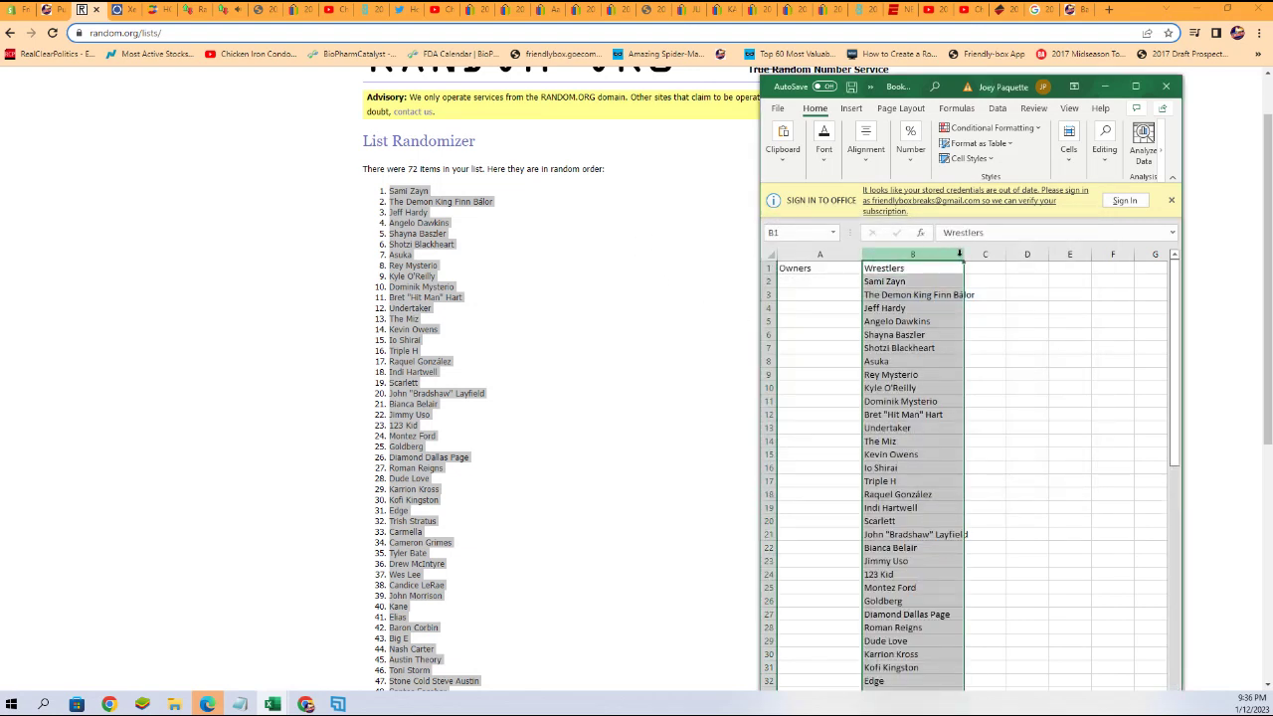
pyautogui.moveTo(959, 254); pyautogui.dragTo(1054, 254)
# Return the randomizer to its empty list entry form and switch back to Notepad
pyautogui.click(685, 288)
pyautogui.scroll(1, 624, 196)
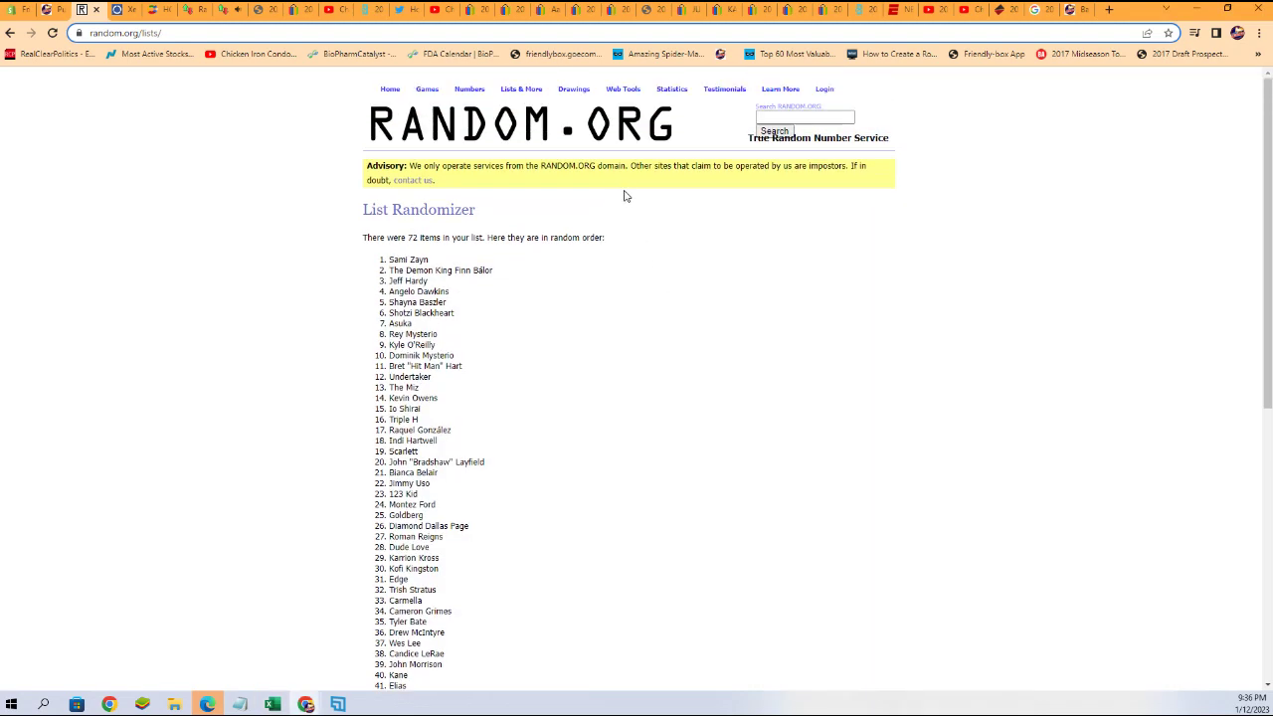
pyautogui.moveTo(521, 88)
pyautogui.click(523, 101)
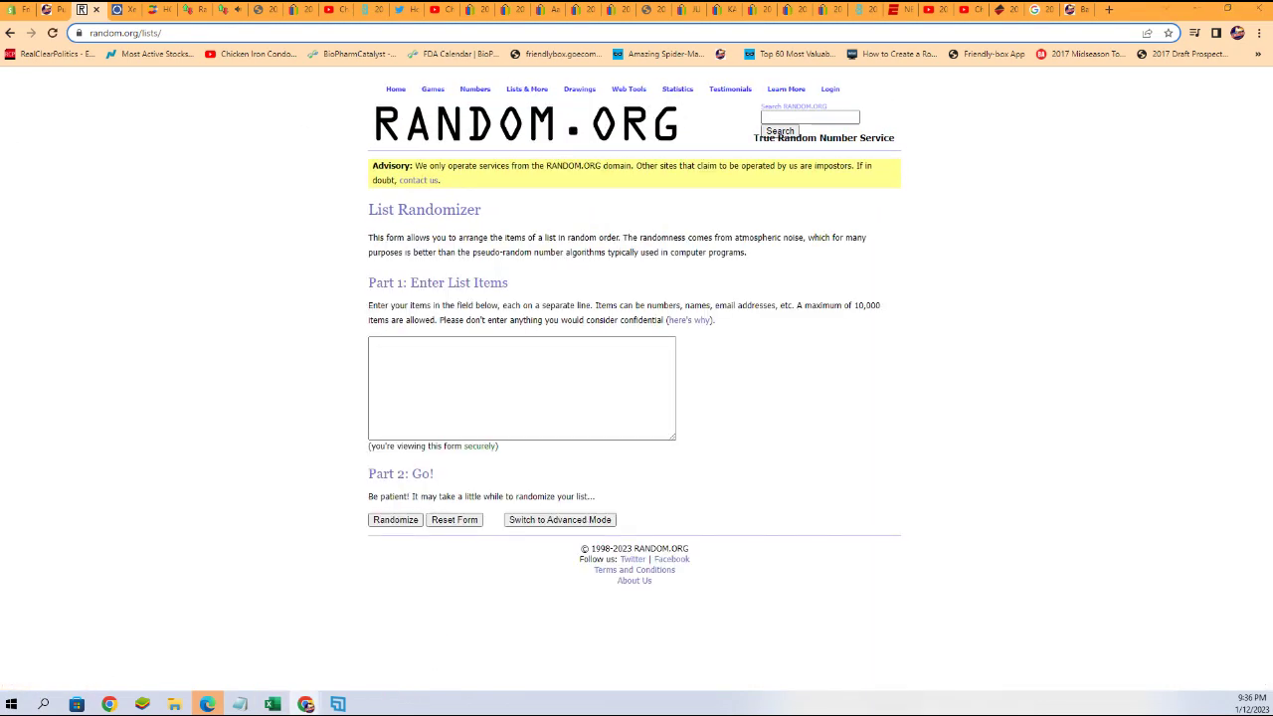
pyautogui.hotkey('alt', 'Tab')
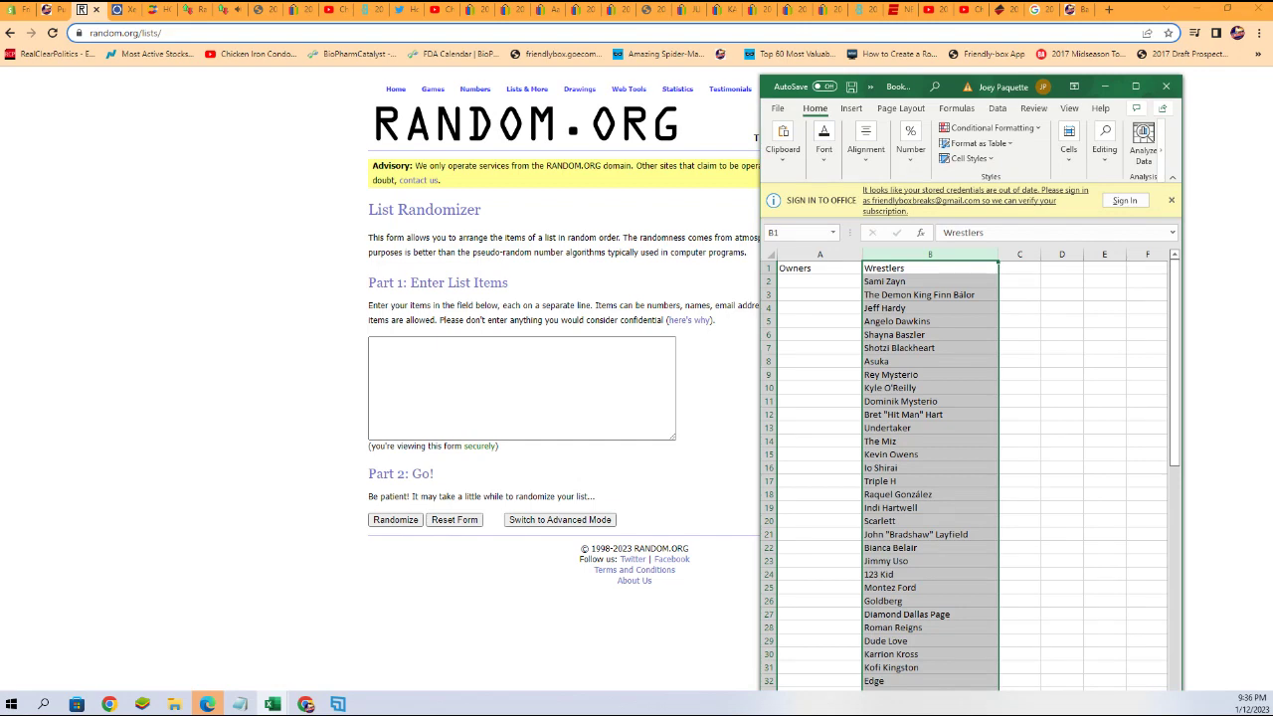
pyautogui.hotkey('ctrl', 'c')
pyautogui.hotkey('alt', 'Tab')
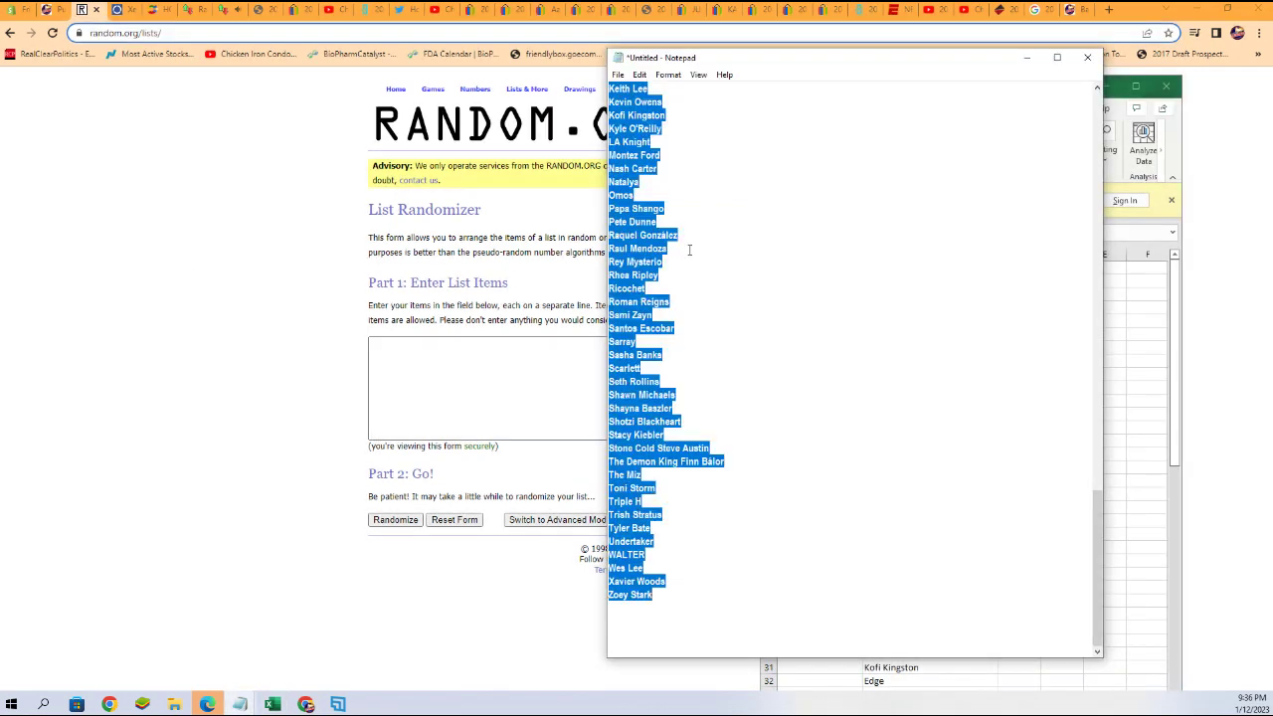
pyautogui.hotkey('ctrl', 'c')
pyautogui.scroll(5, 894, 369)
pyautogui.scroll(5, 869, 375)
pyautogui.scroll(5, 852, 369)
pyautogui.scroll(5, 841, 364)
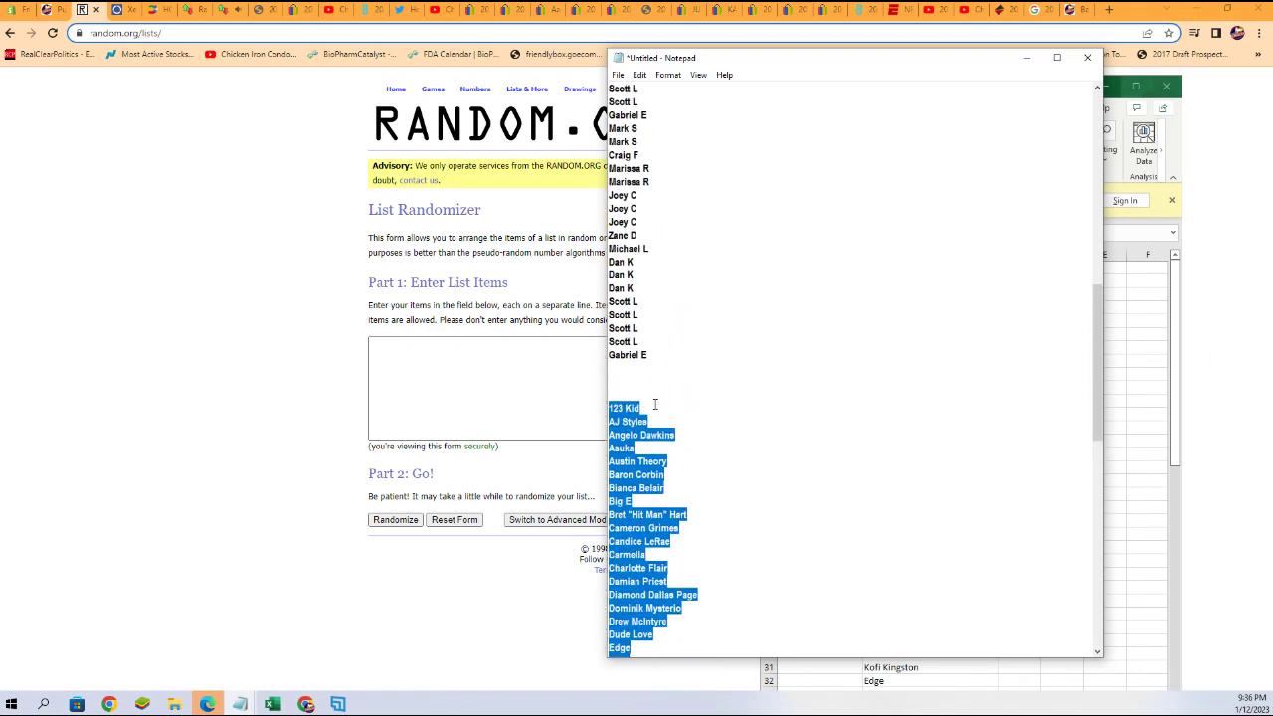
pyautogui.moveTo(655, 355); pyautogui.dragTo(646, 88)
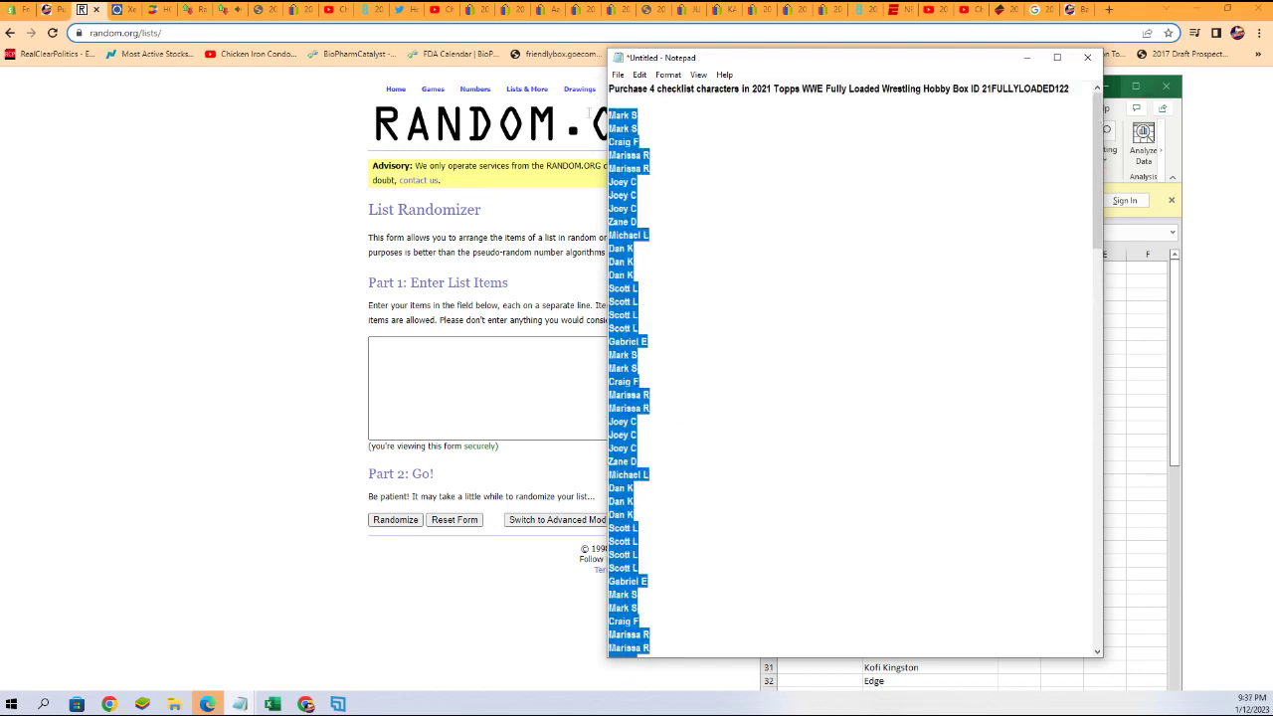
pyautogui.rightClick(621, 153)
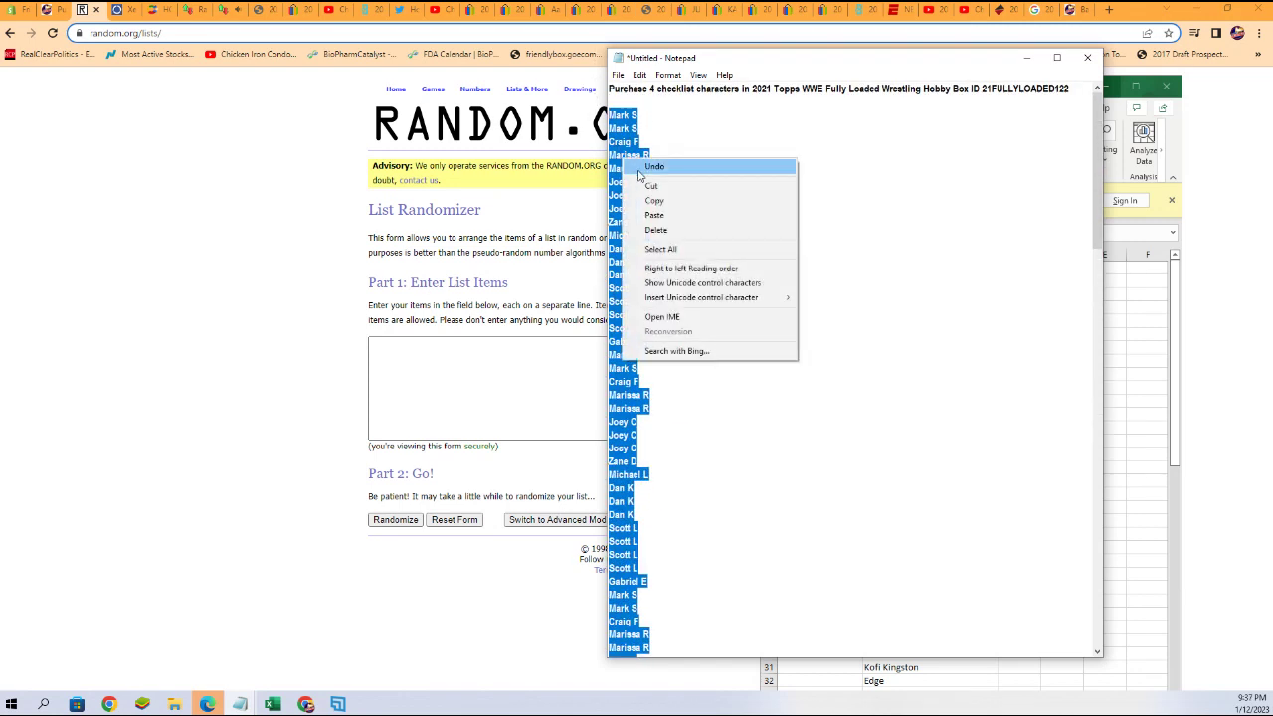
pyautogui.click(646, 200)
# Paste the owner names into the List Randomizer and randomize them
pyautogui.click(499, 381)
pyautogui.hotkey('ctrl', 'v')
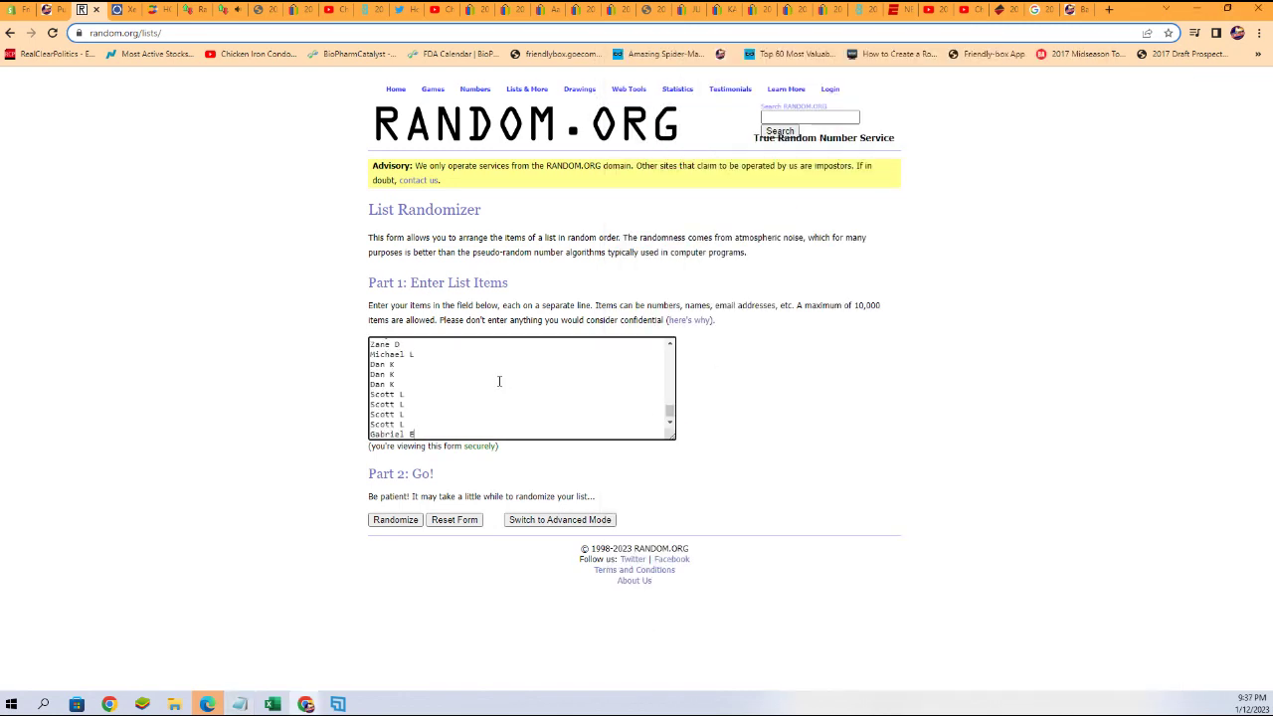
pyautogui.click(393, 519)
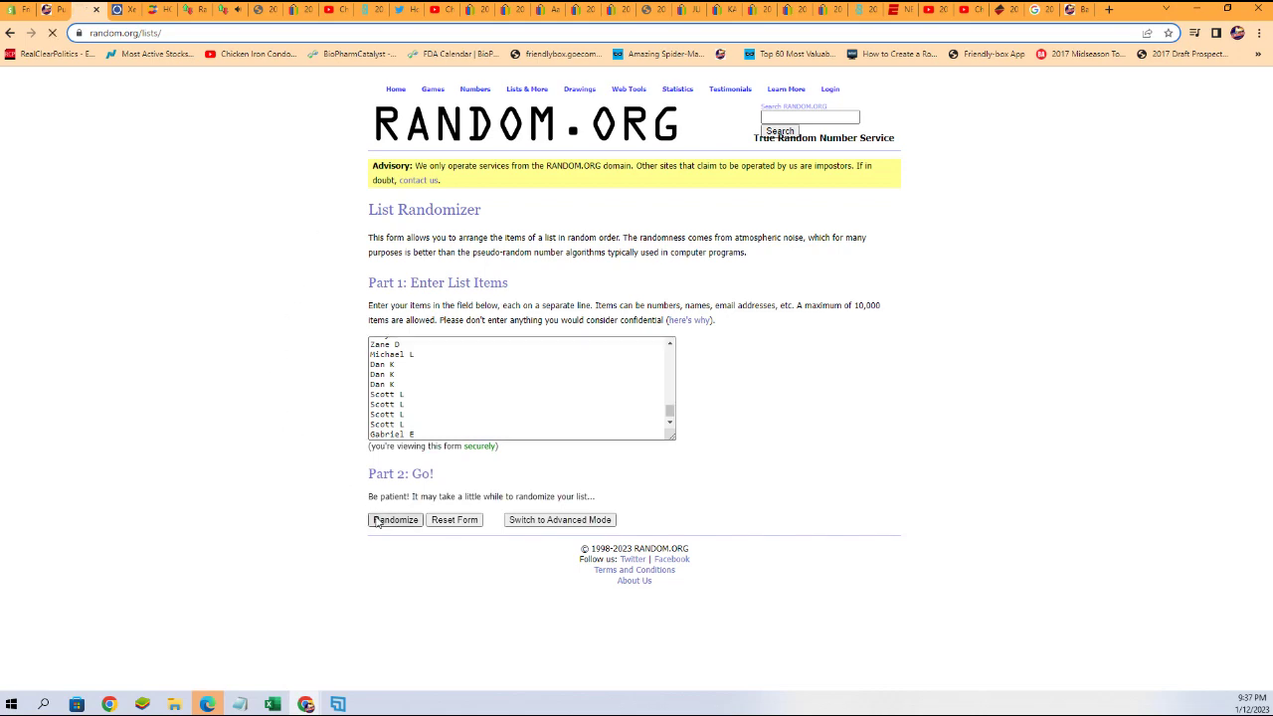
pyautogui.scroll(-2, 358, 527)
pyautogui.scroll(-3, 318, 535)
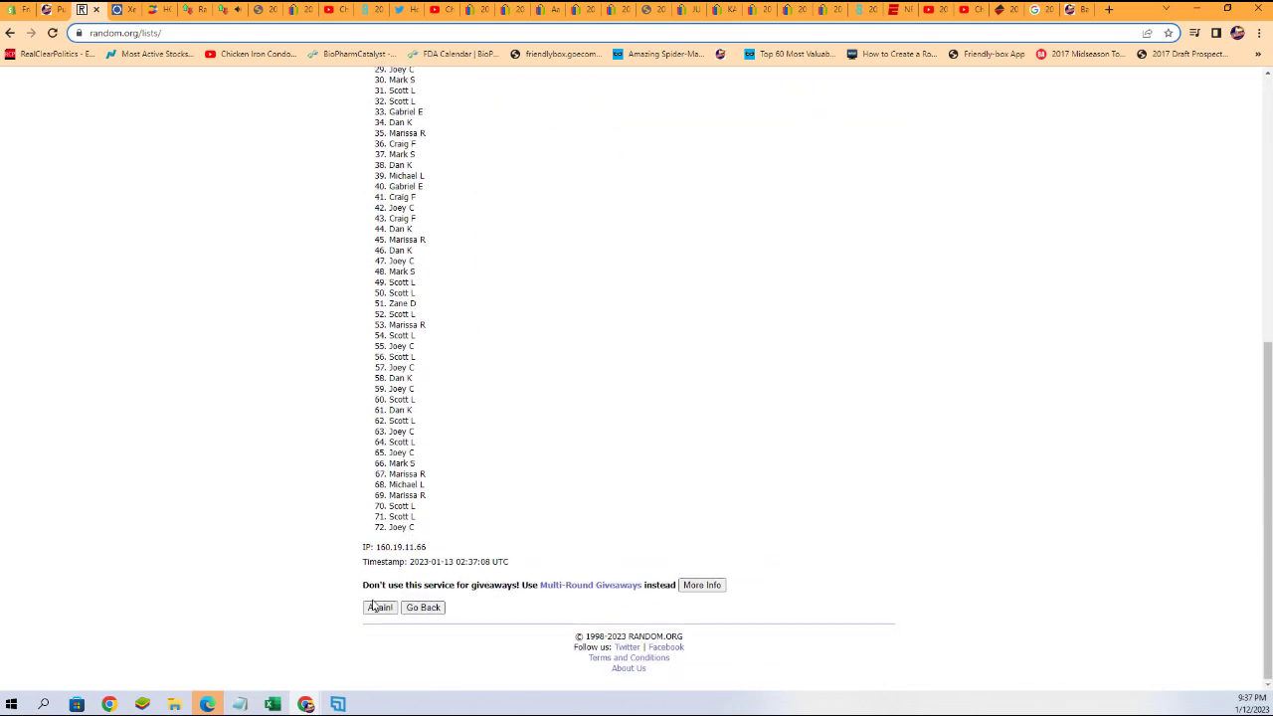
pyautogui.scroll(-5, 348, 595)
pyautogui.scroll(-1, 356, 632)
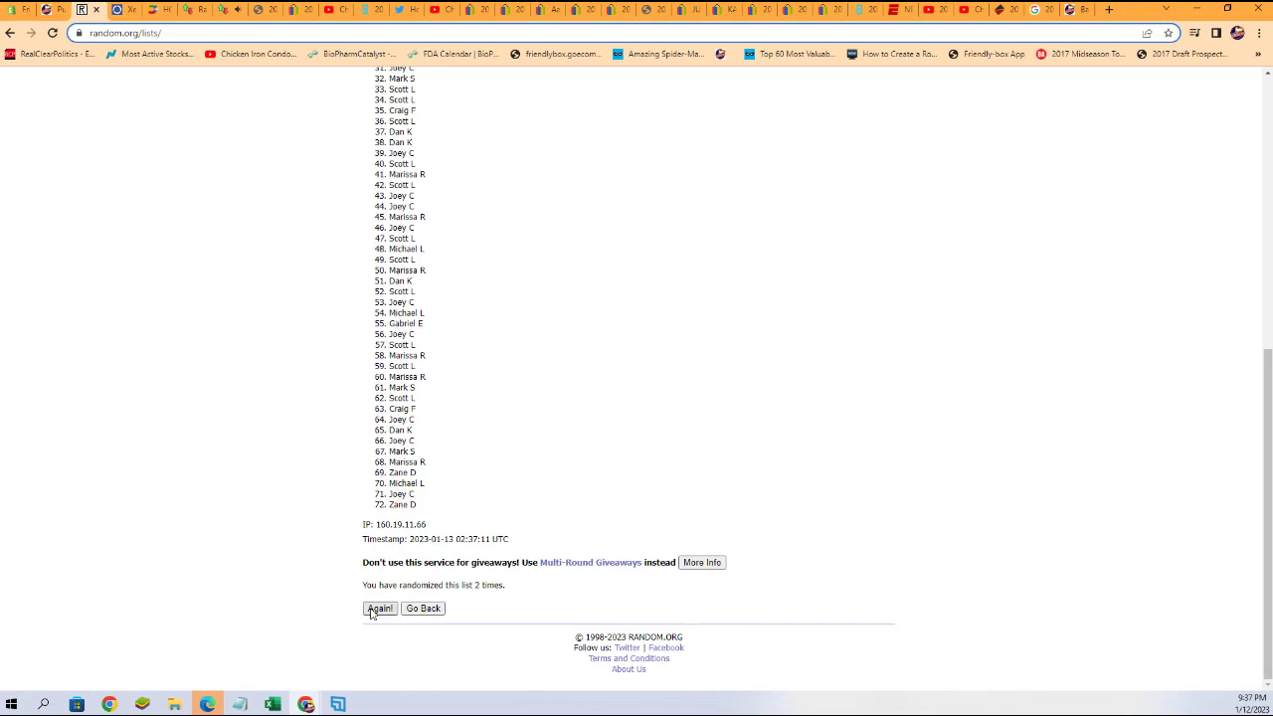
# Reshuffle the owner list three more times
pyautogui.click(372, 611)
pyautogui.scroll(-3, 345, 594)
pyautogui.scroll(-3, 336, 584)
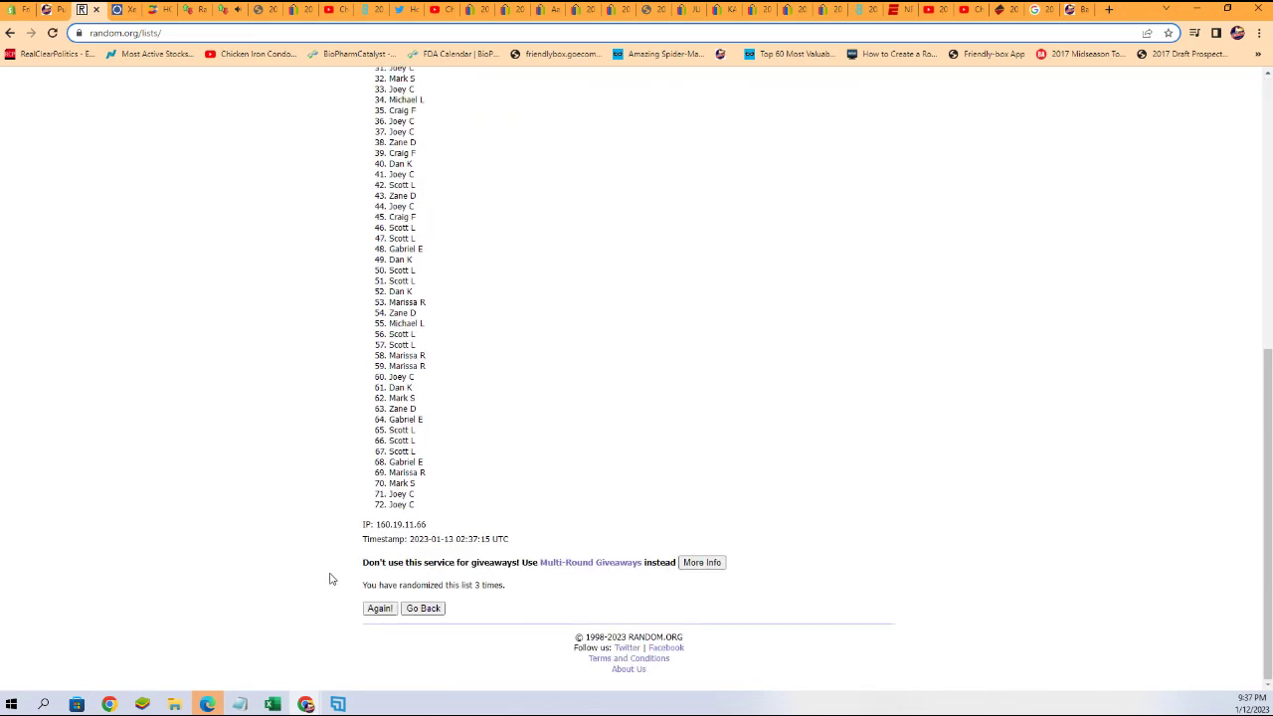
pyautogui.click(380, 608)
pyautogui.scroll(-3, 344, 591)
pyautogui.scroll(-3, 333, 587)
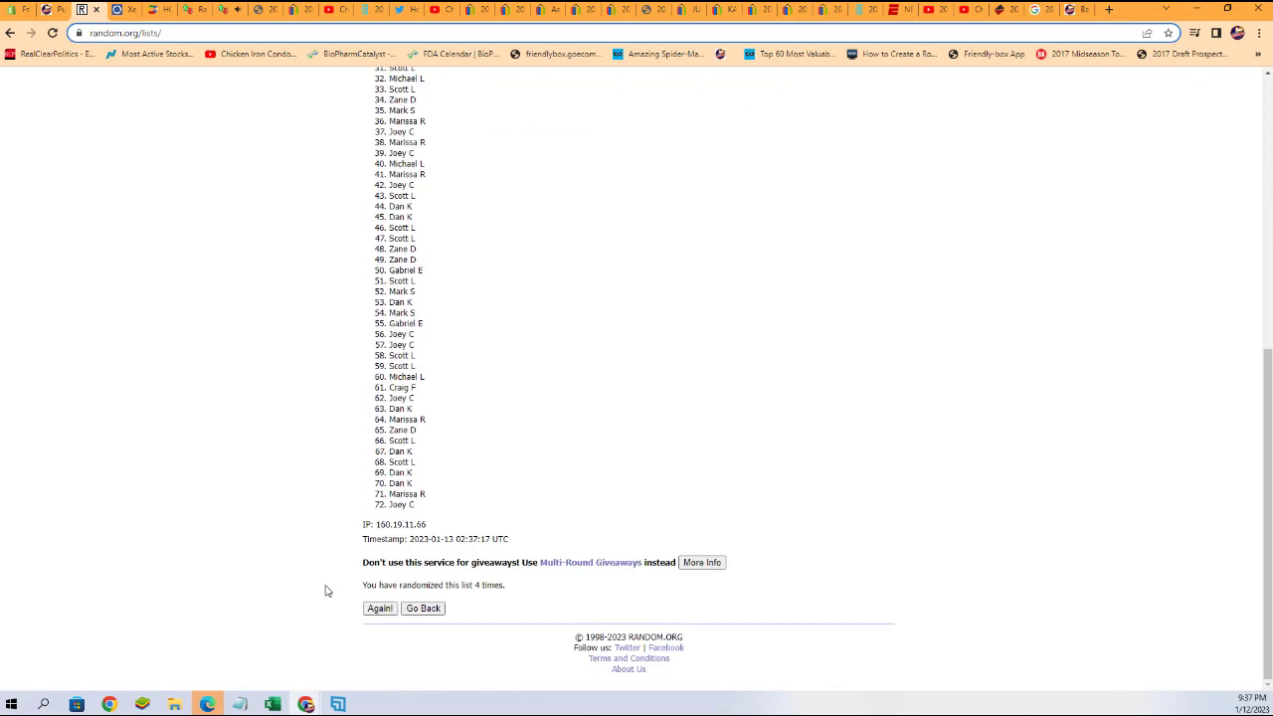
pyautogui.scroll(-5, 339, 596)
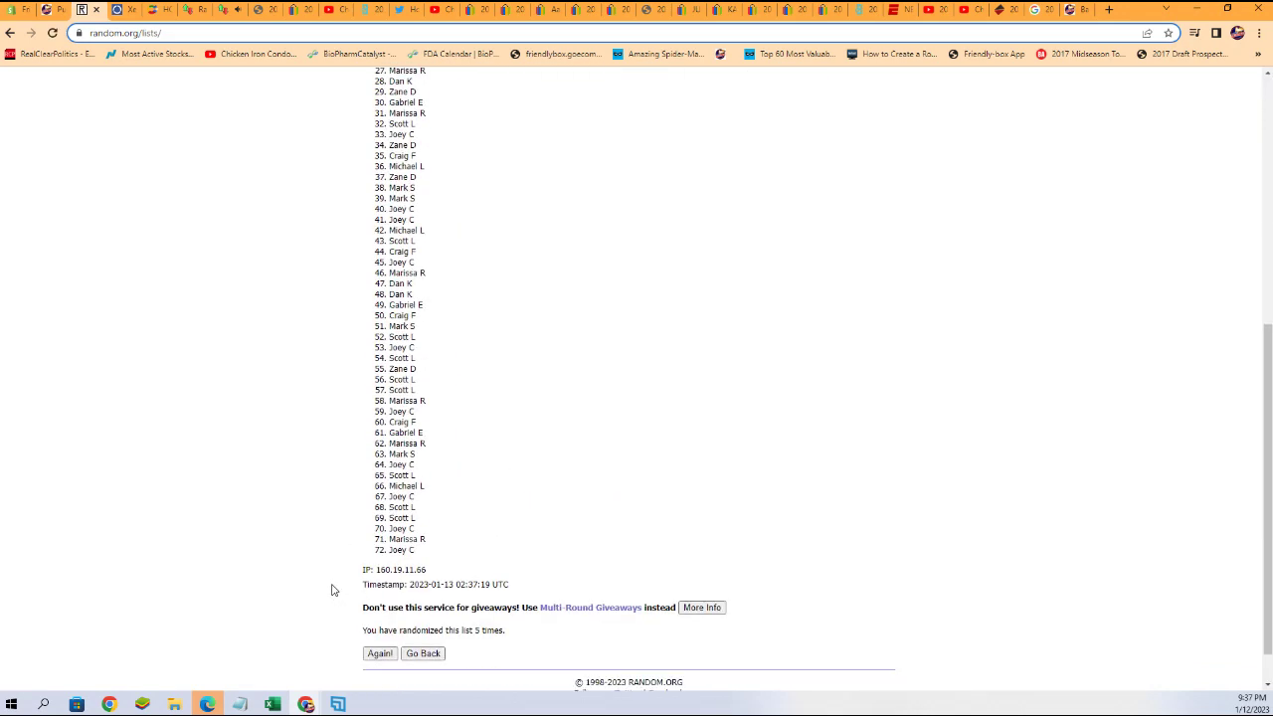
pyautogui.scroll(-1, 329, 588)
pyautogui.click(376, 608)
pyautogui.scroll(-3, 360, 611)
pyautogui.scroll(-3, 347, 599)
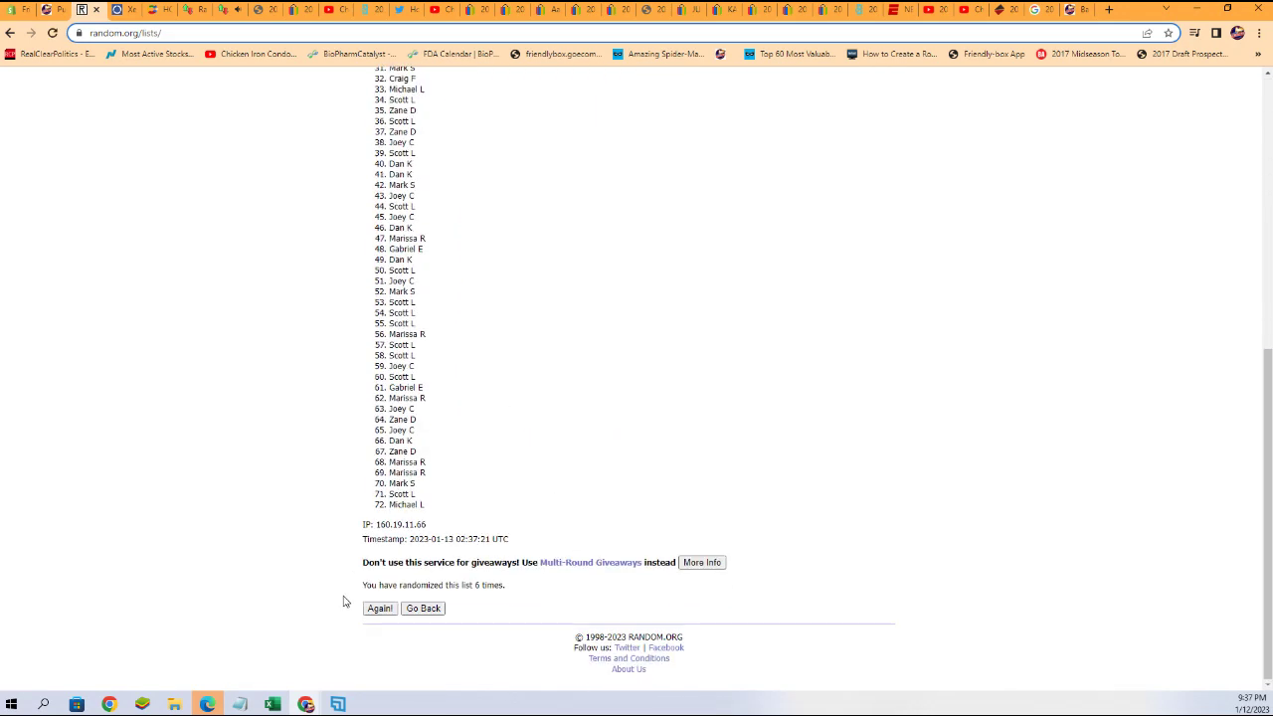
pyautogui.click(377, 610)
pyautogui.scroll(-3, 304, 477)
pyautogui.scroll(-1, 307, 455)
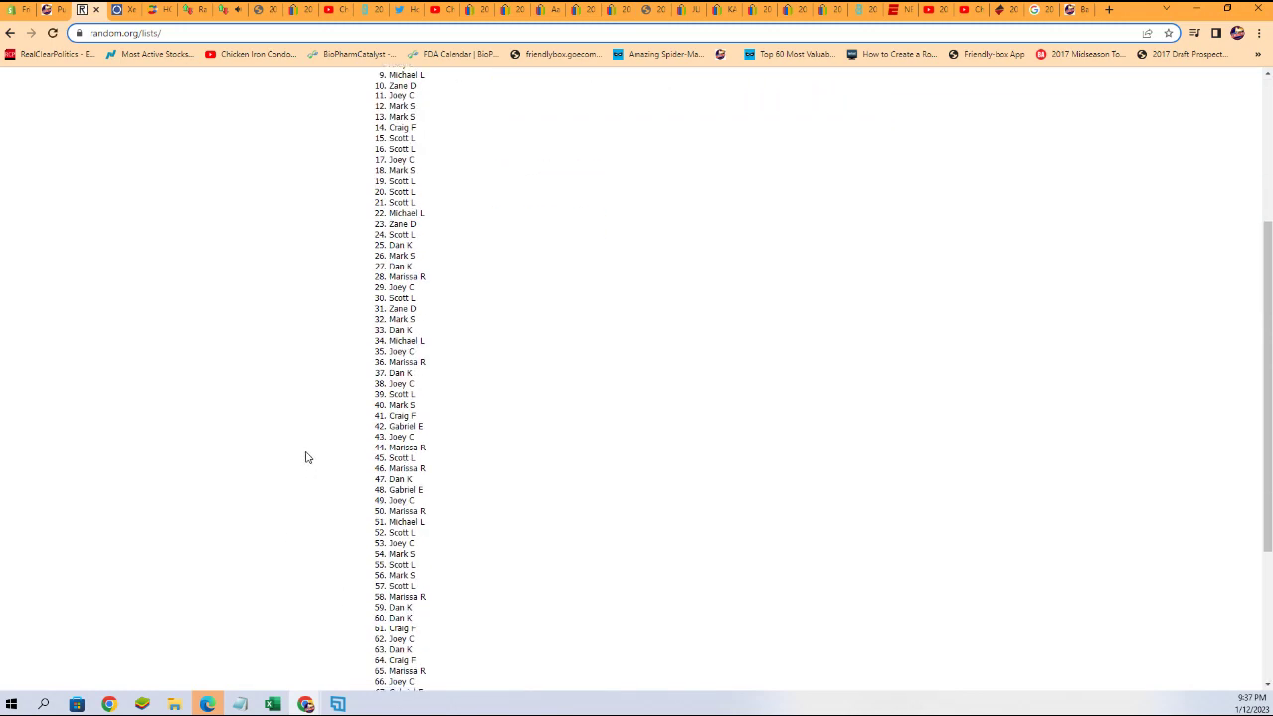
pyautogui.scroll(-3, 430, 522)
pyautogui.moveTo(422, 550); pyautogui.dragTo(379, 266)
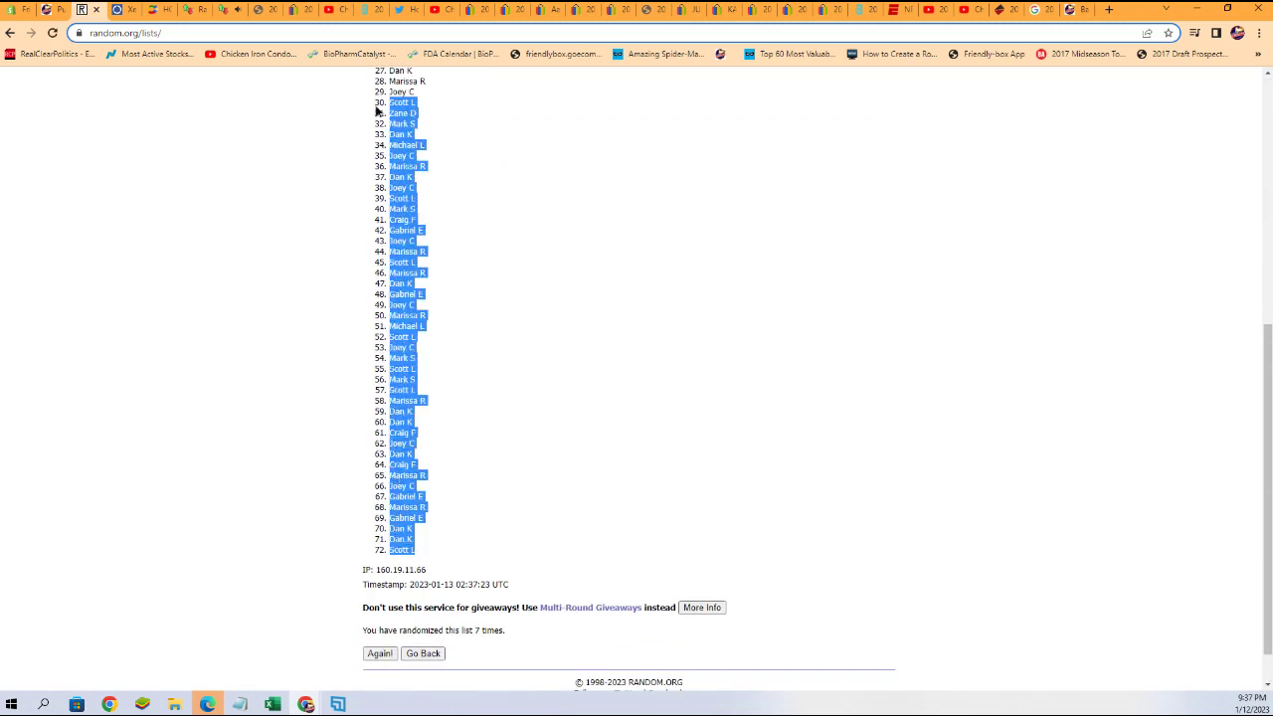
pyautogui.rightClick(395, 294)
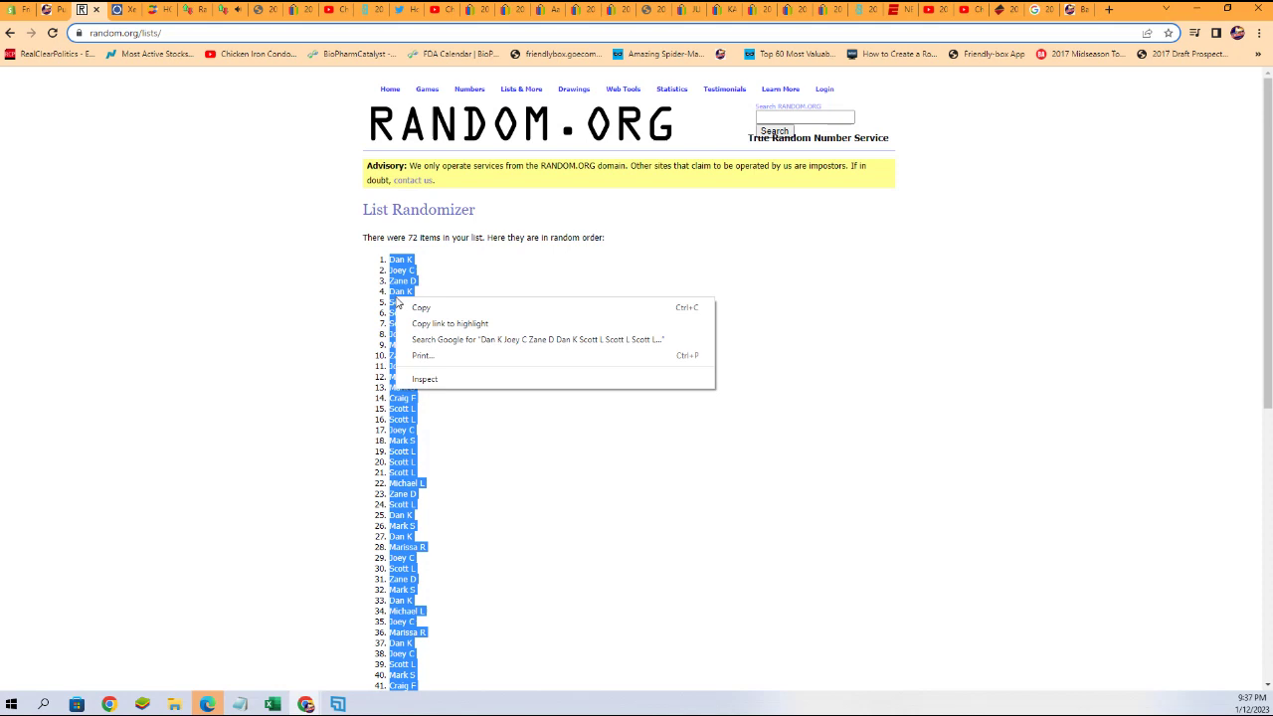
pyautogui.click(406, 306)
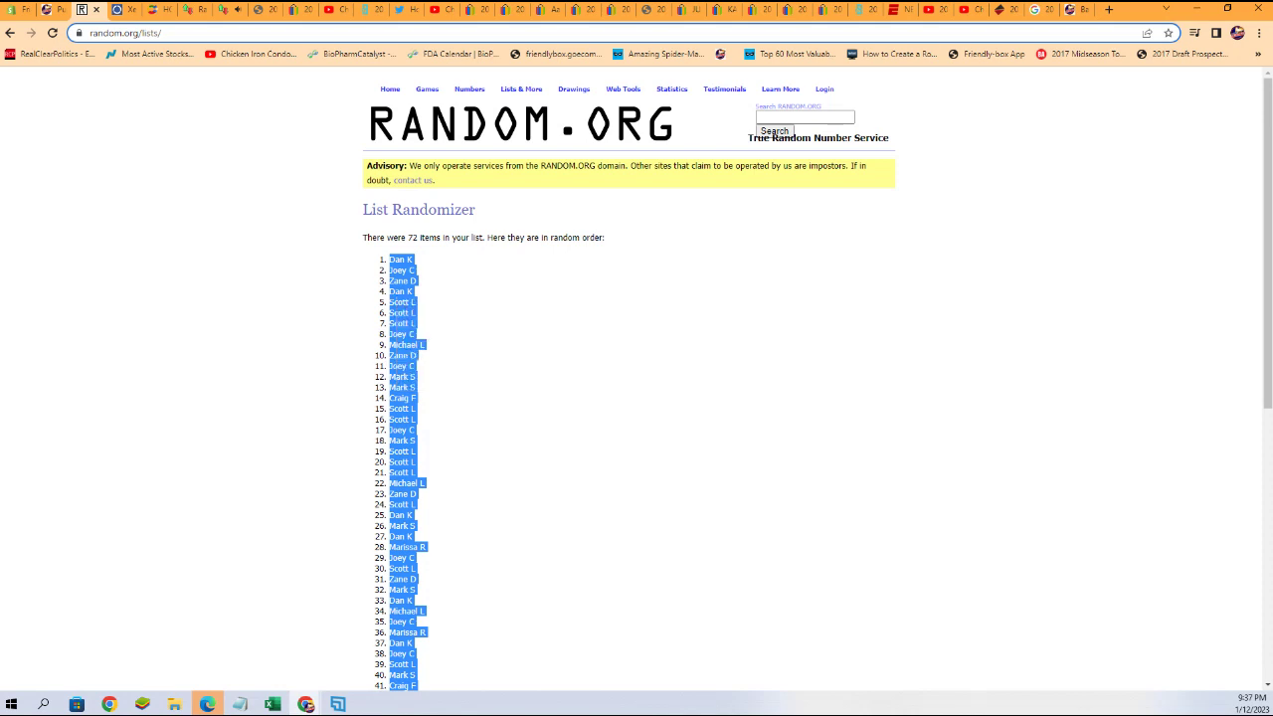
pyautogui.hotkey('alt', 'Tab')
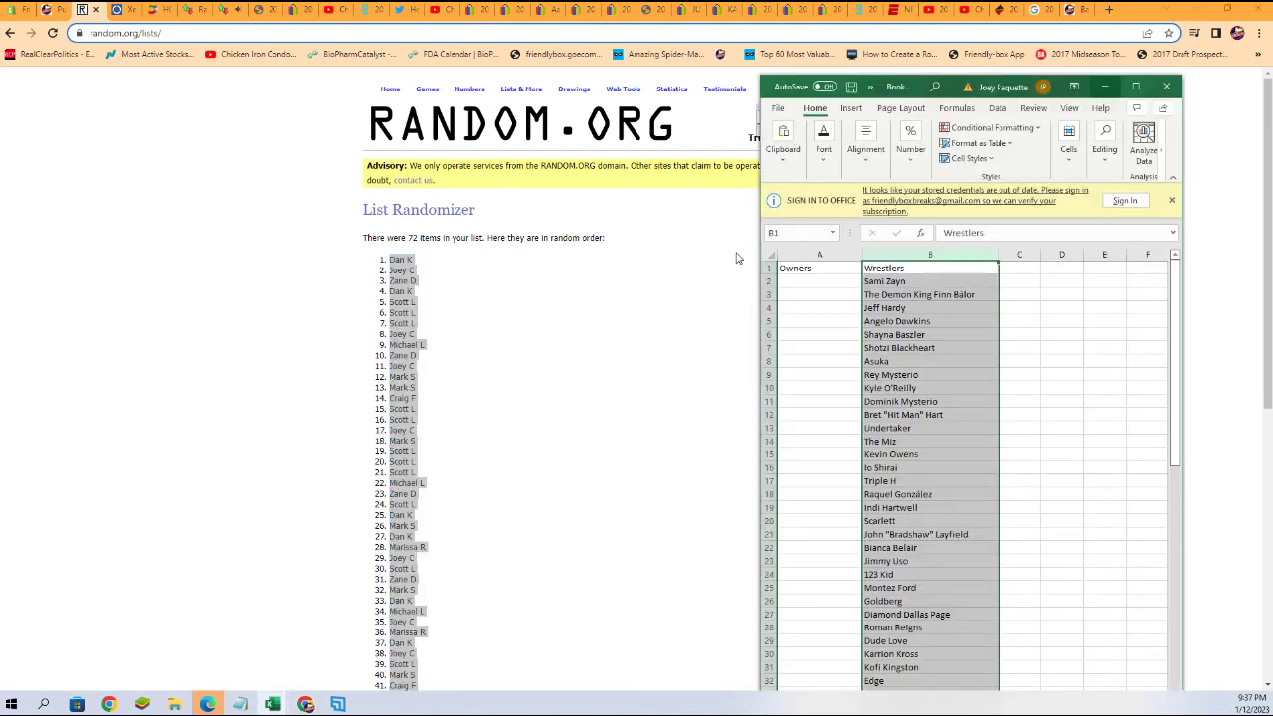
# Paste the owner names as plain text into A2 under Owners, then maximize and zoom in
pyautogui.click(786, 279)
pyautogui.rightClick(792, 281)
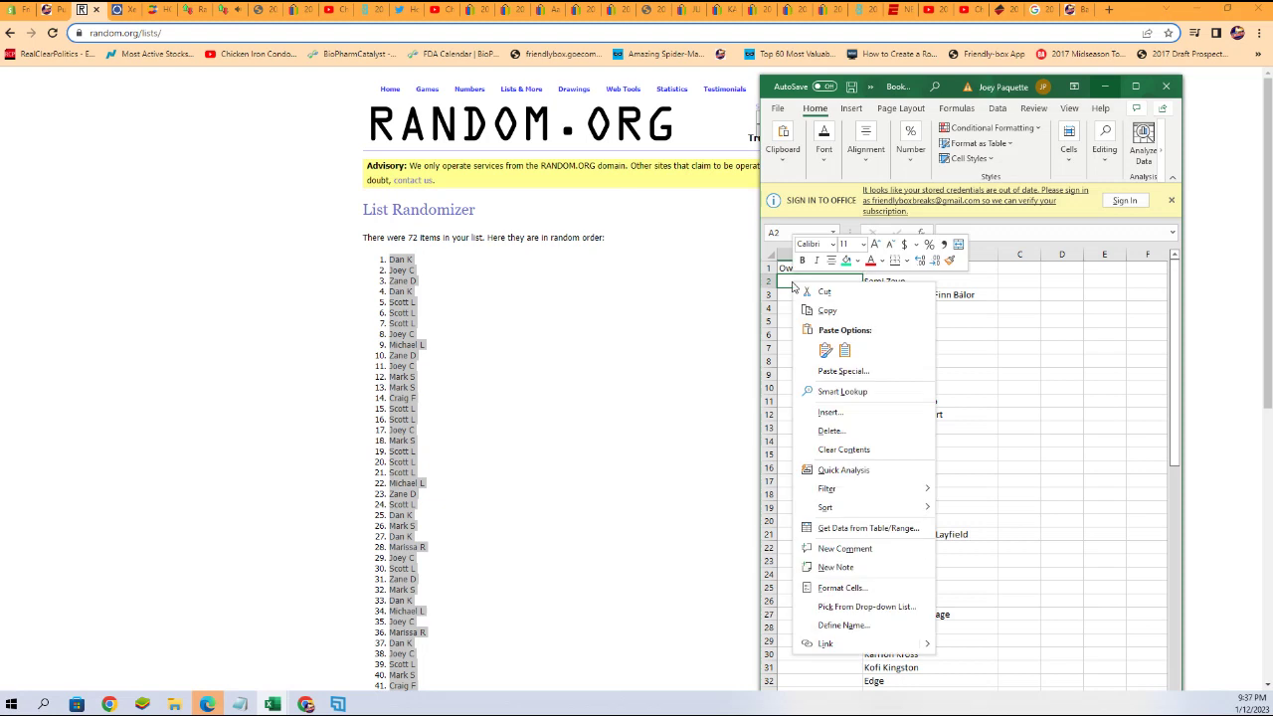
pyautogui.click(827, 372)
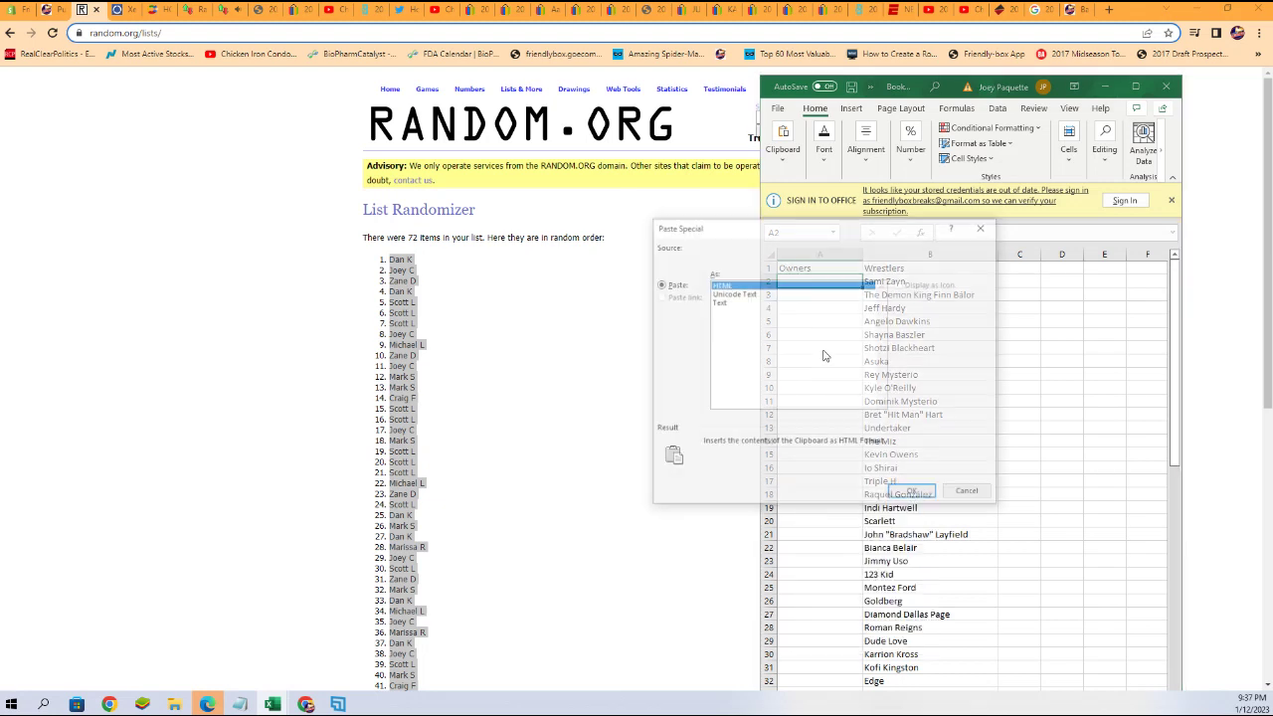
pyautogui.click(719, 301)
pyautogui.click(912, 493)
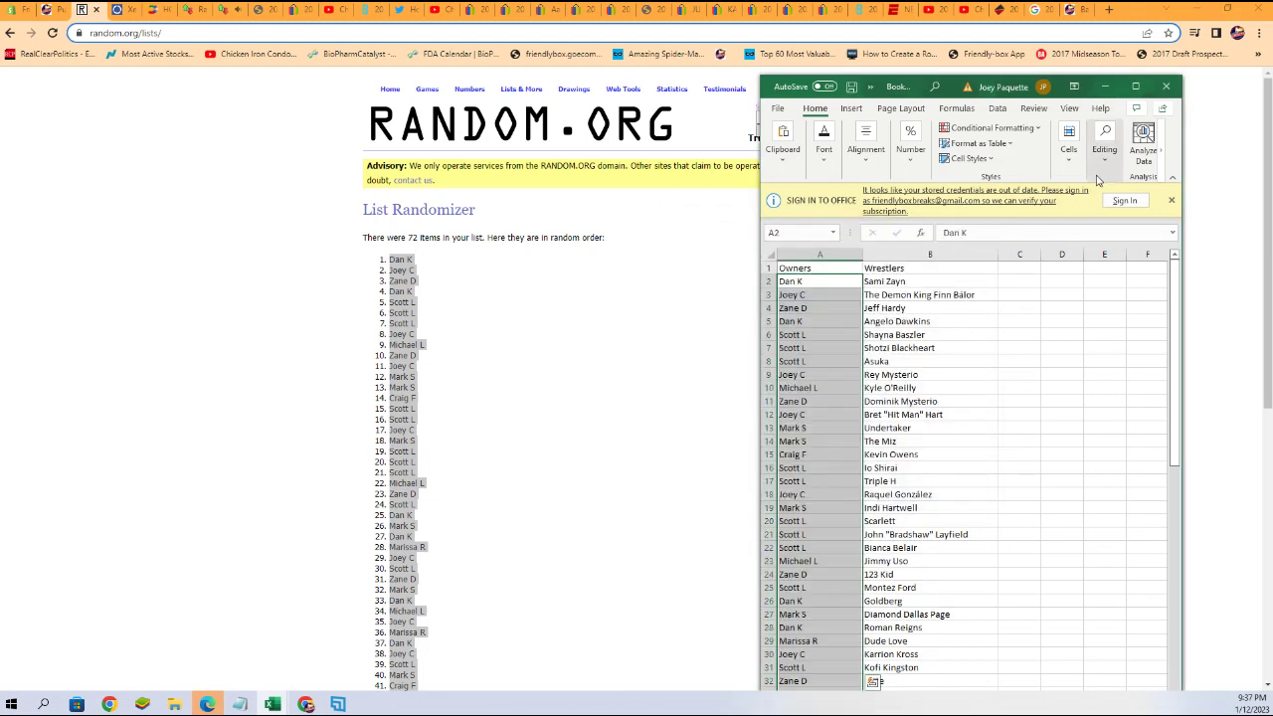
pyautogui.click(1134, 87)
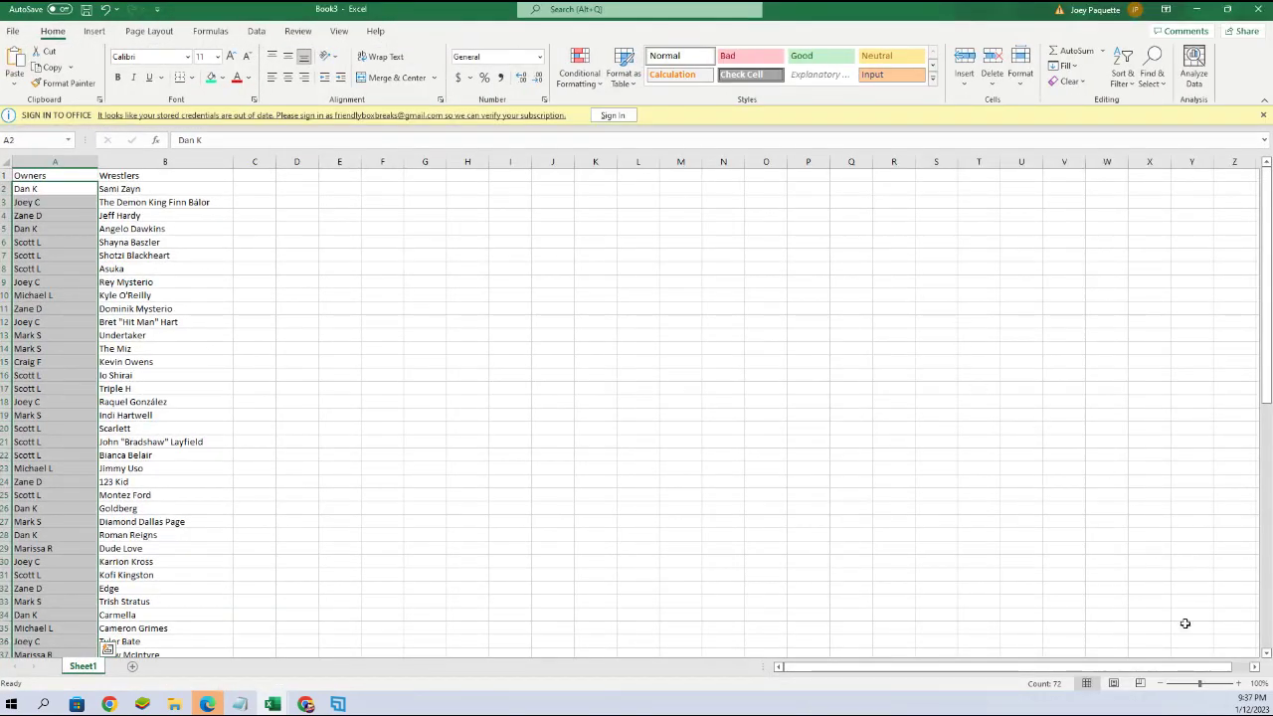
pyautogui.click(1231, 685)
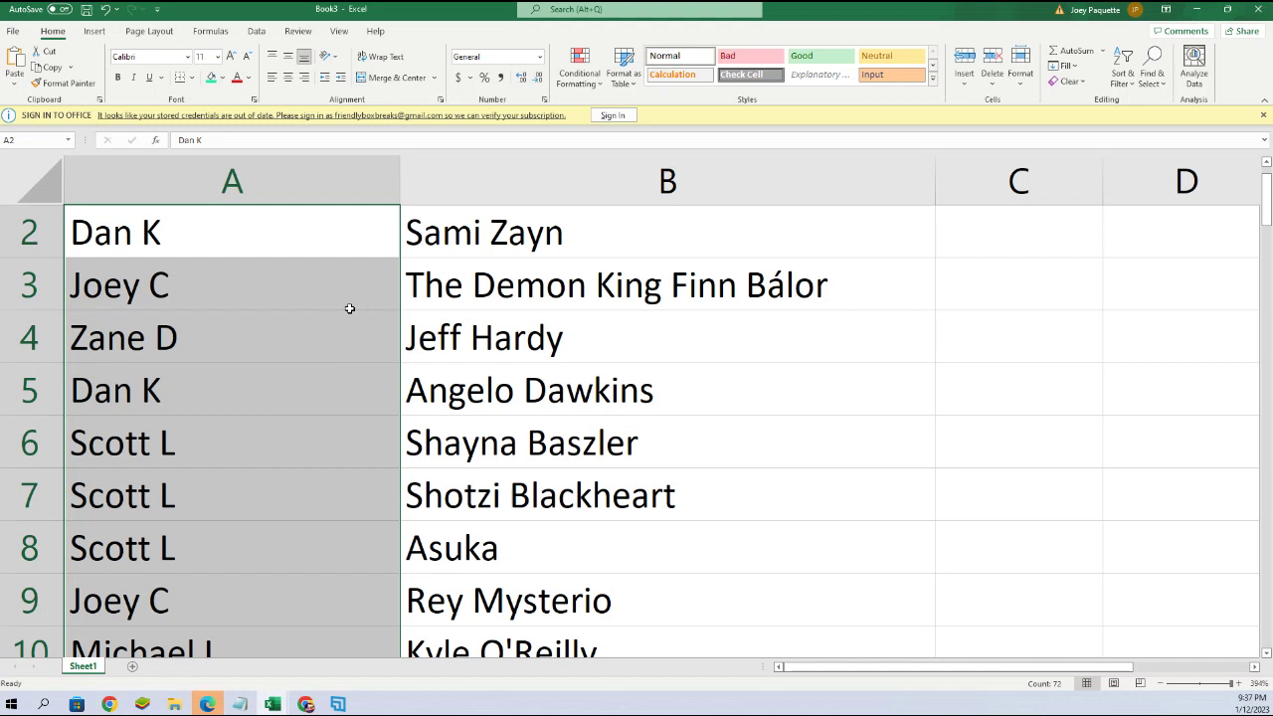
pyautogui.click(335, 307)
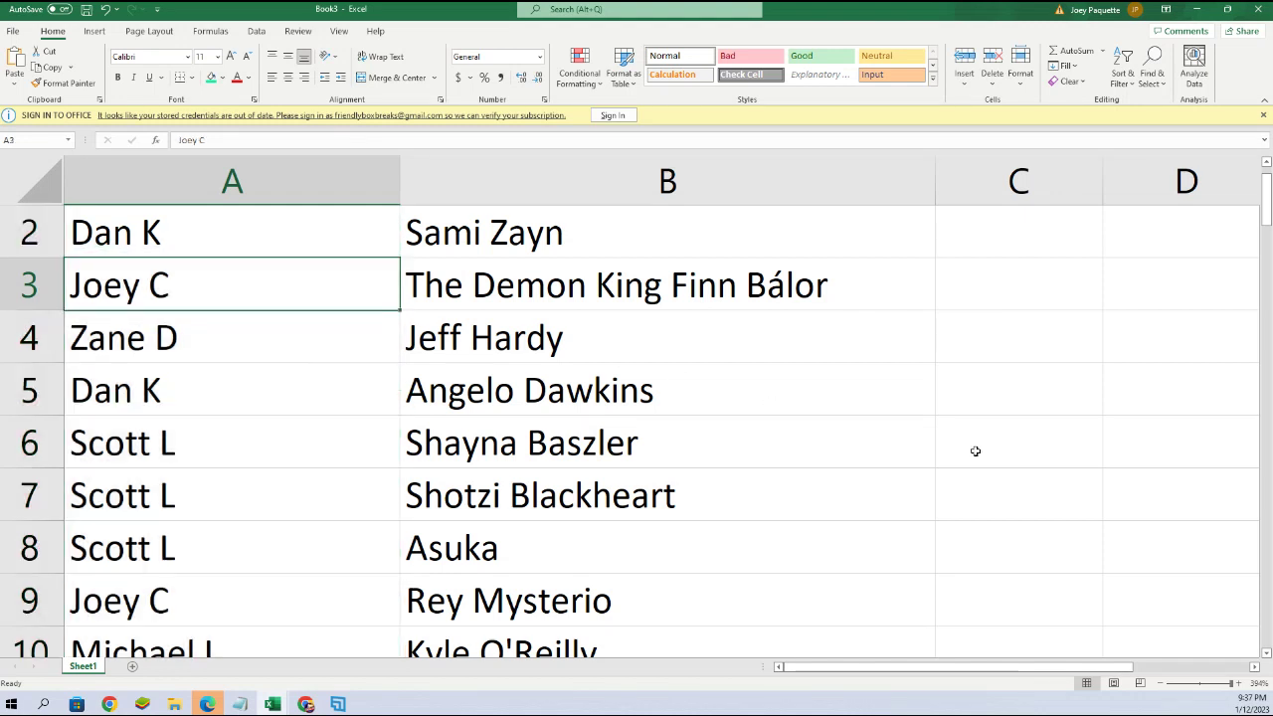
pyautogui.click(1268, 655)
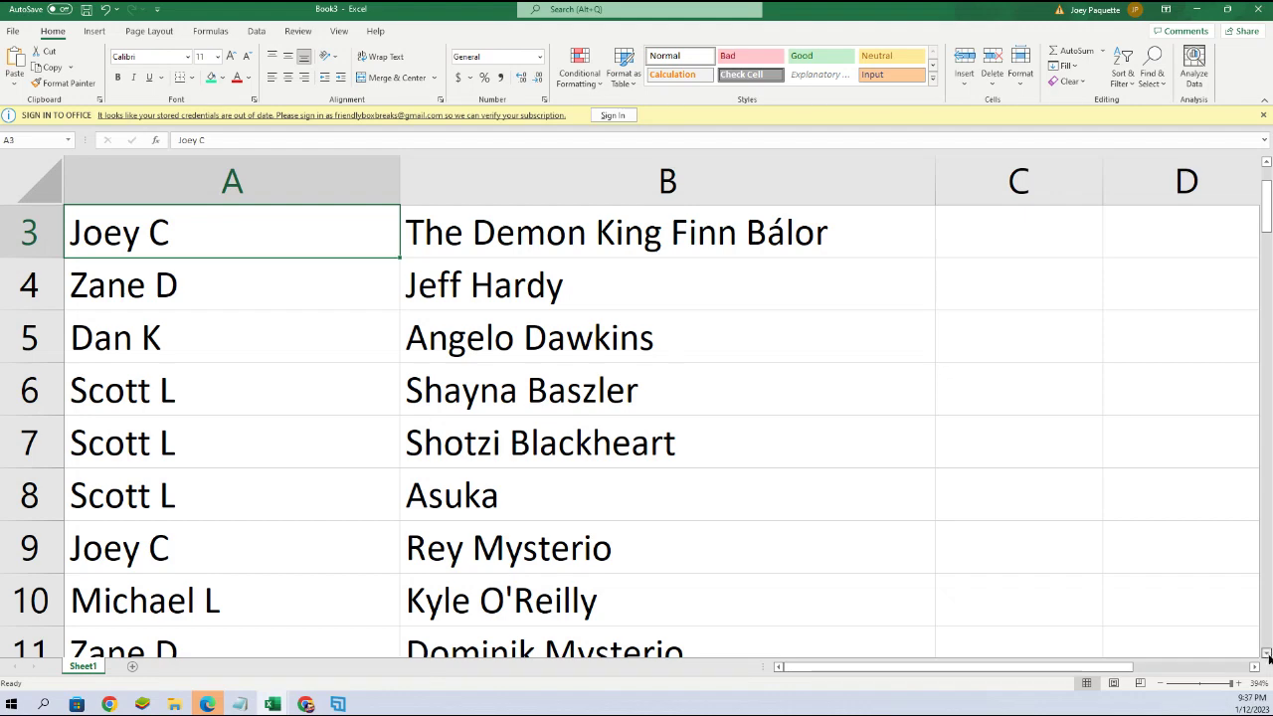
pyautogui.click(1268, 656)
pyautogui.click(1268, 655)
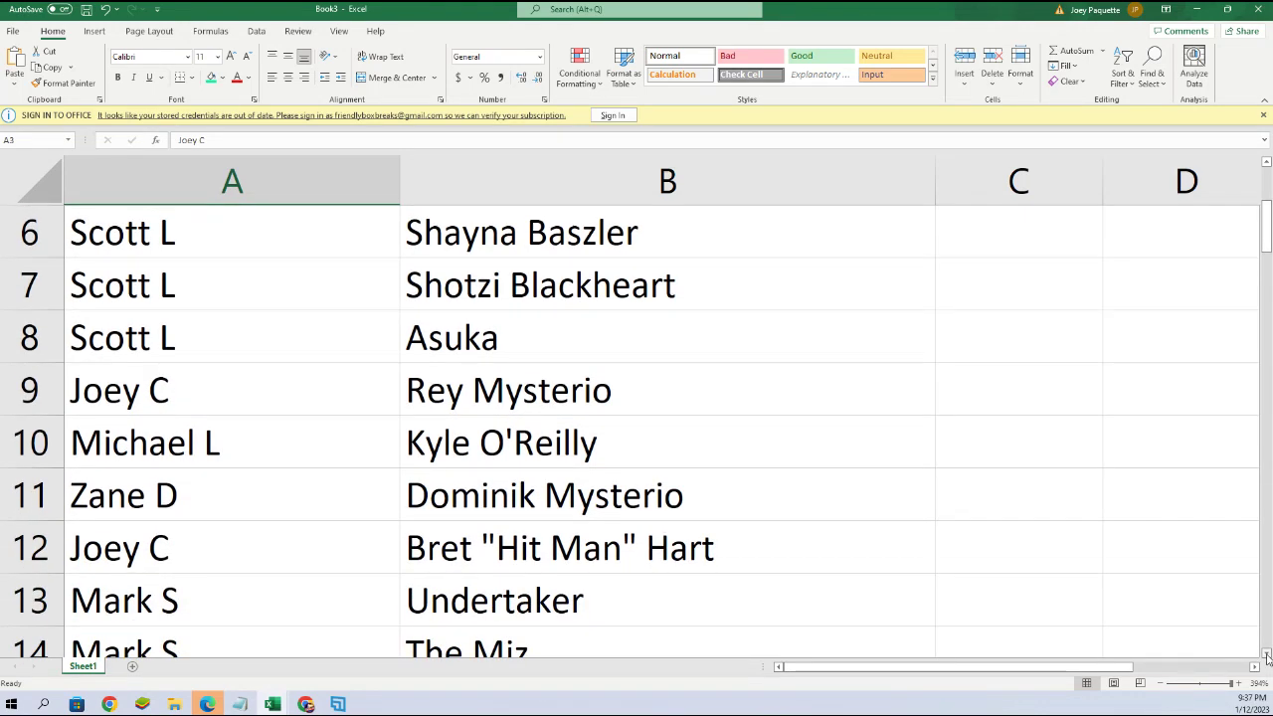
pyautogui.click(1267, 655)
pyautogui.click(1267, 655)
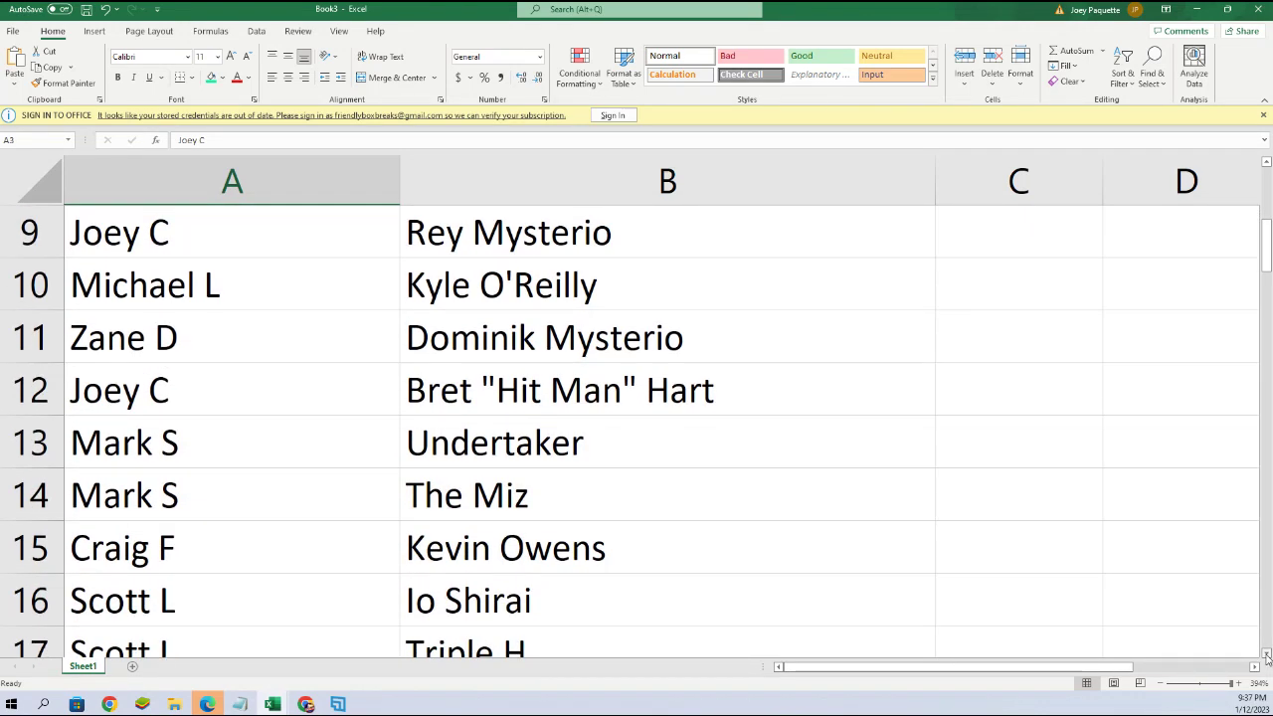
pyautogui.click(1268, 655)
pyautogui.click(1268, 655)
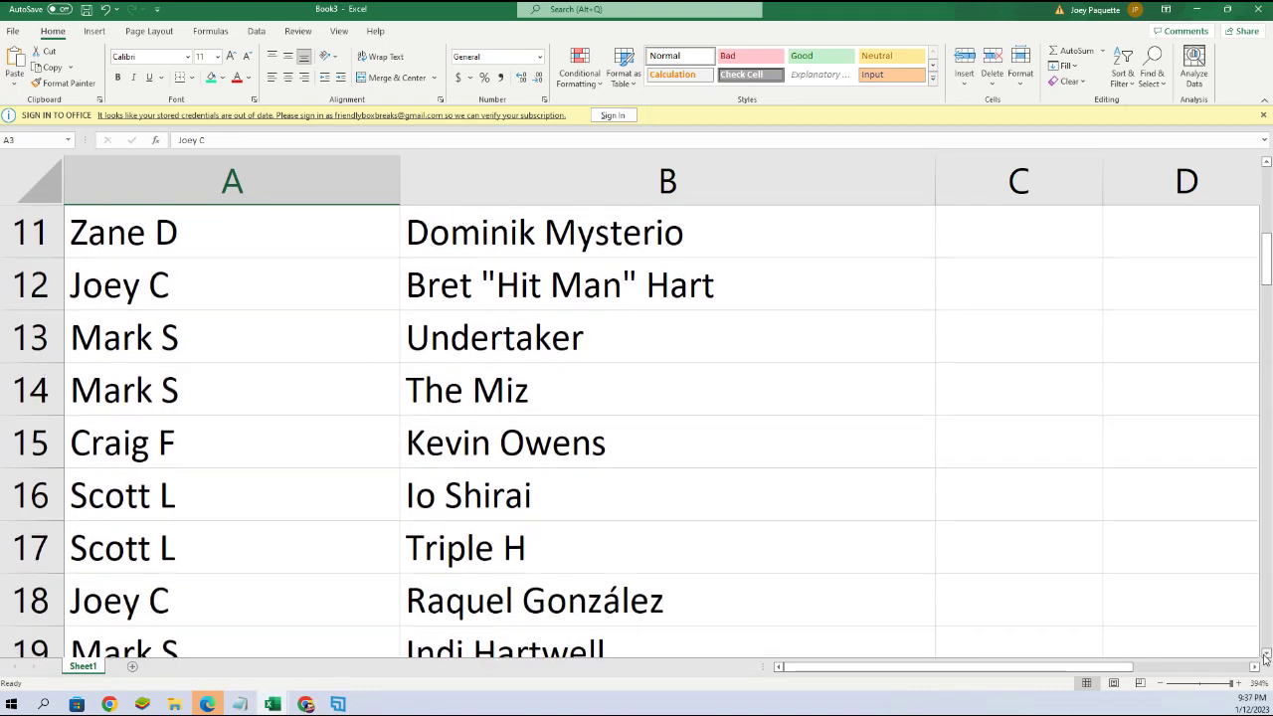
pyautogui.click(1266, 655)
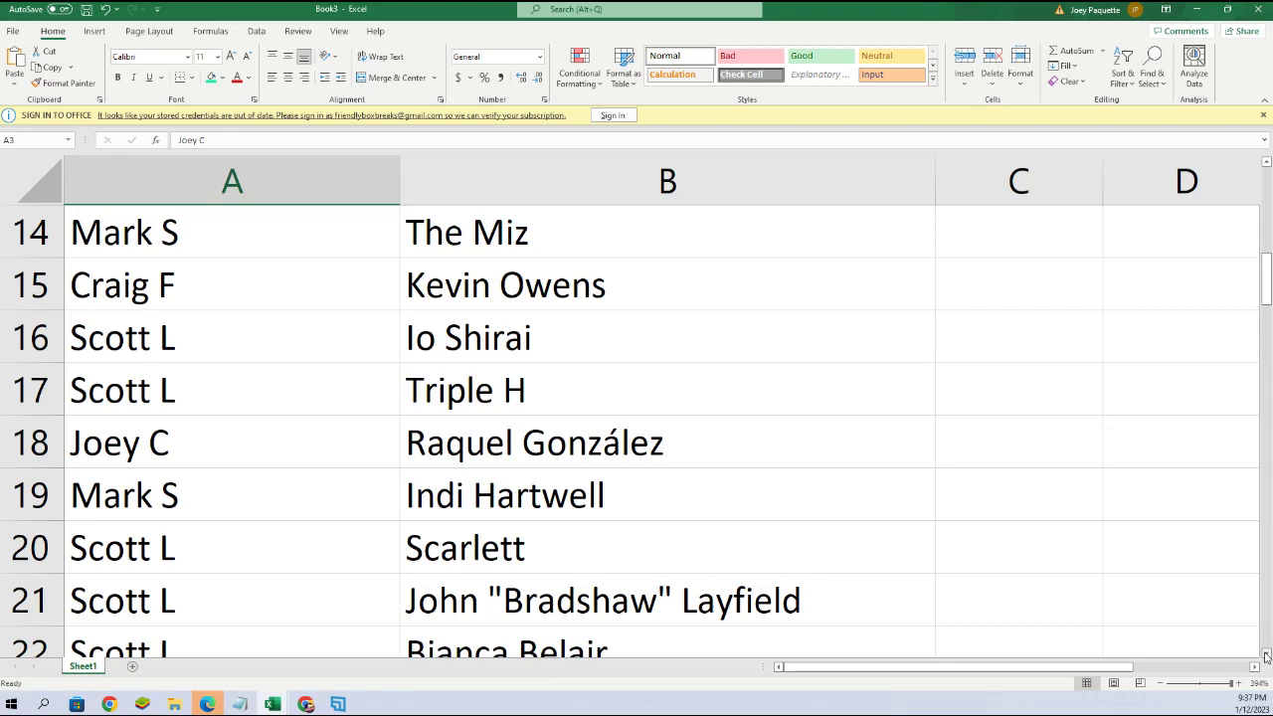
pyautogui.click(1266, 655)
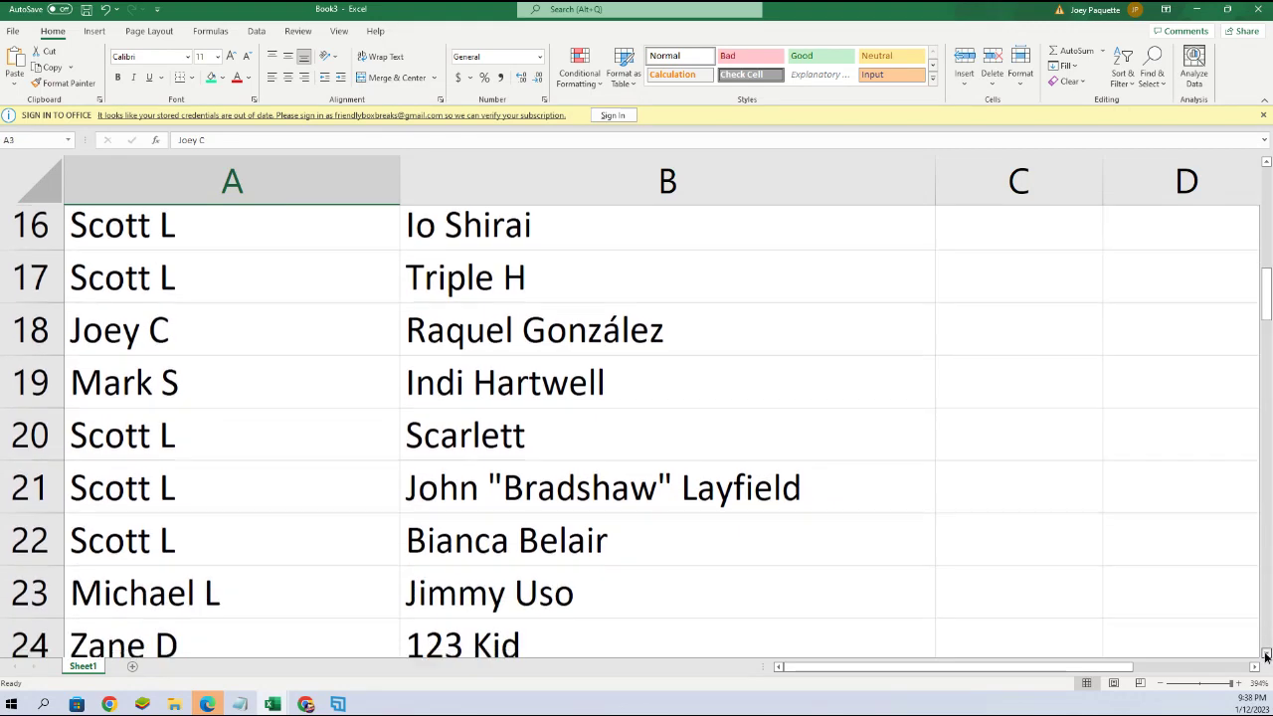
pyautogui.click(1265, 655)
pyautogui.click(1266, 655)
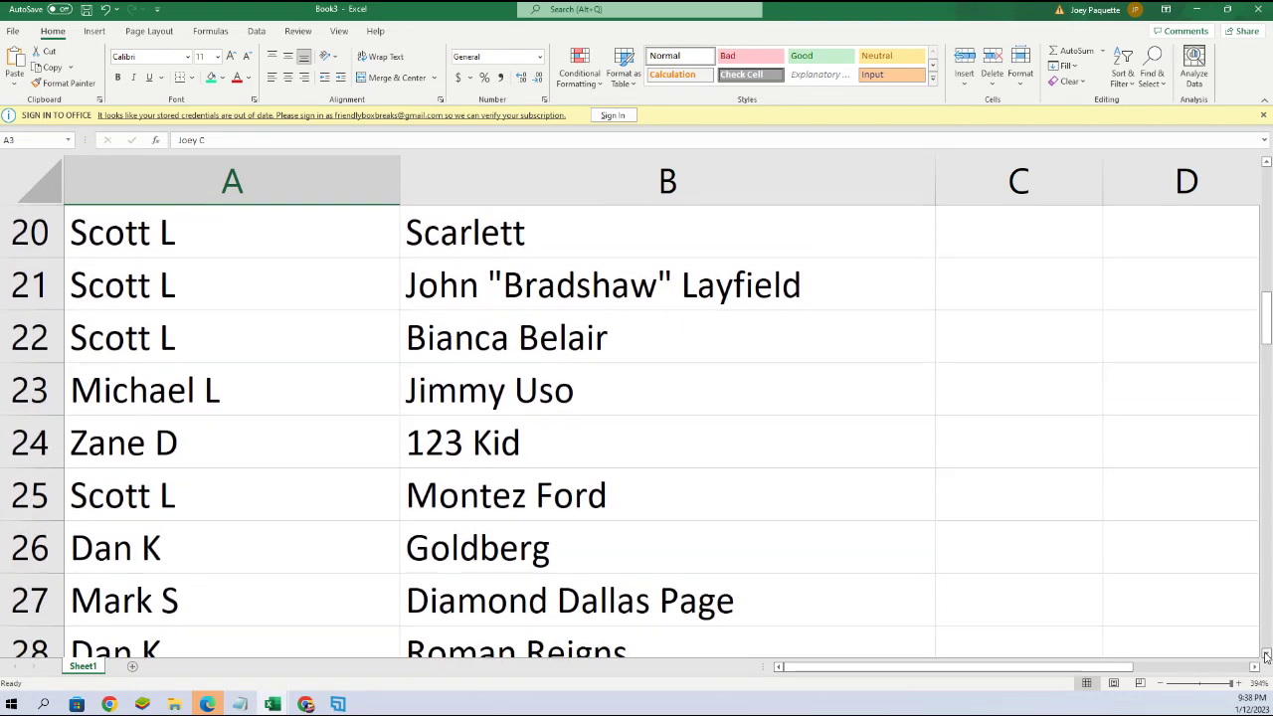
pyautogui.click(1266, 655)
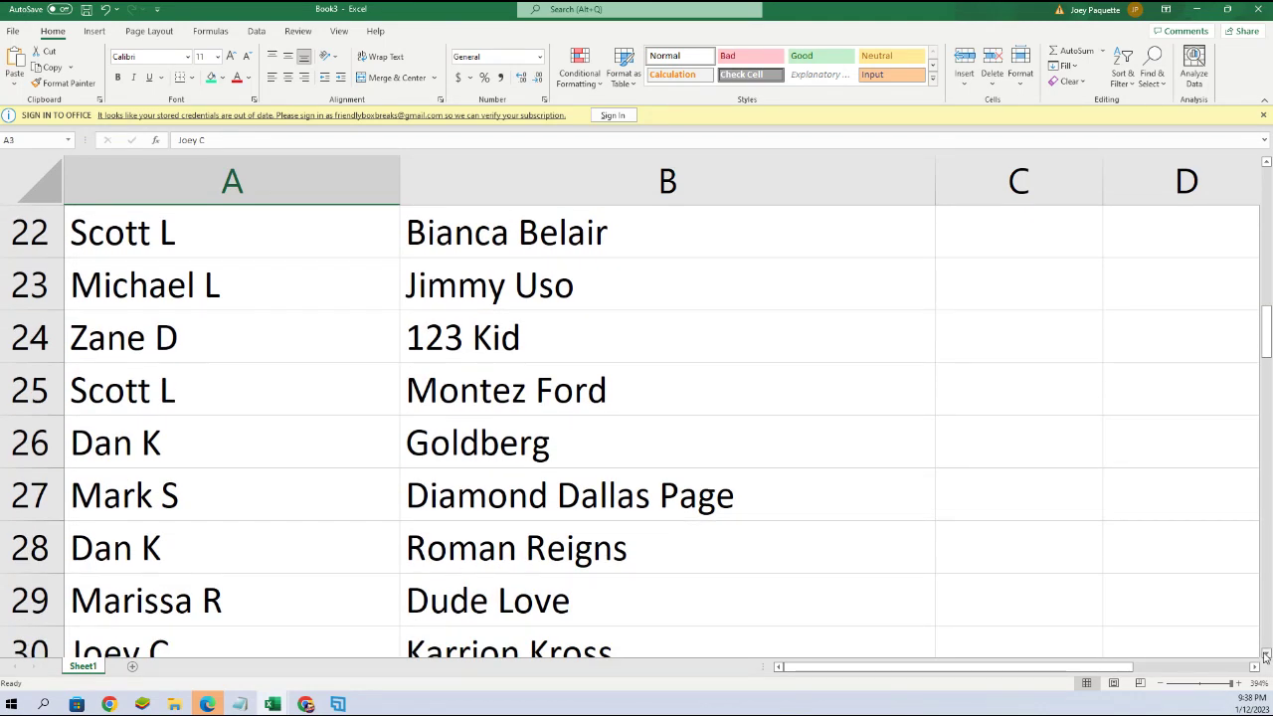
pyautogui.click(1266, 655)
pyautogui.click(1266, 655)
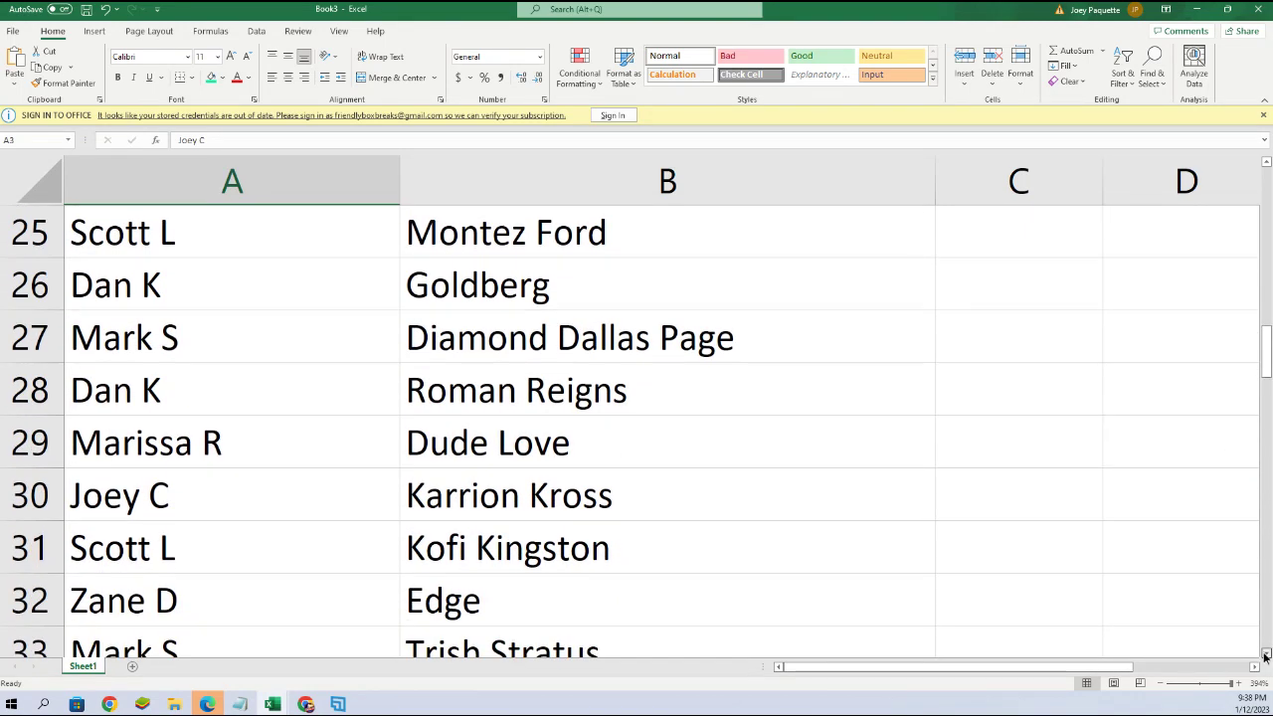
pyautogui.click(1266, 655)
pyautogui.click(1266, 655)
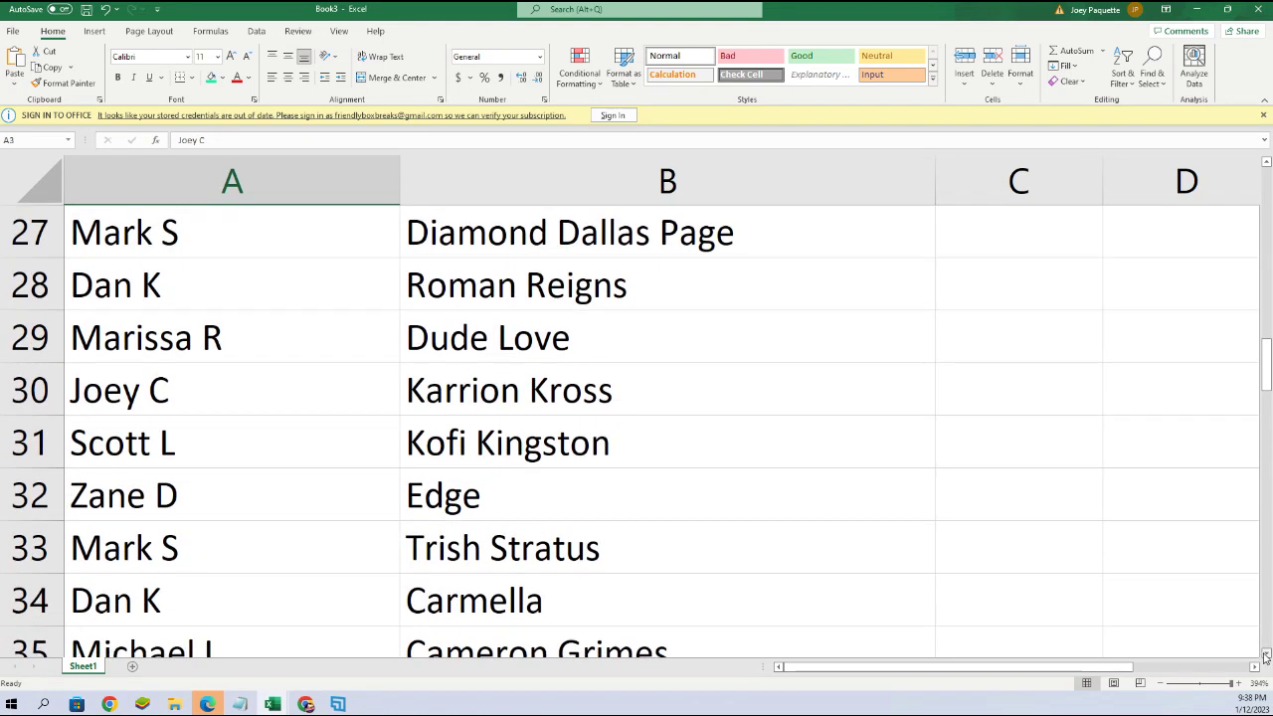
pyautogui.click(1266, 655)
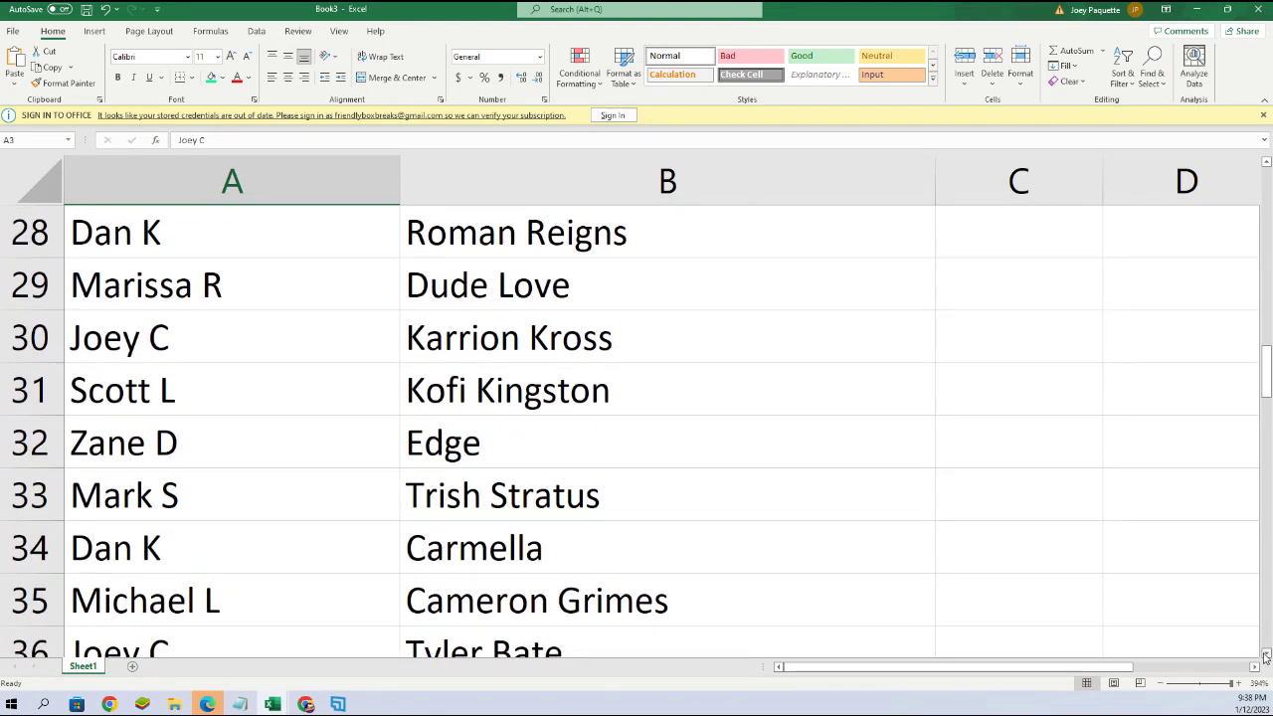
pyautogui.click(1266, 655)
pyautogui.click(1266, 655)
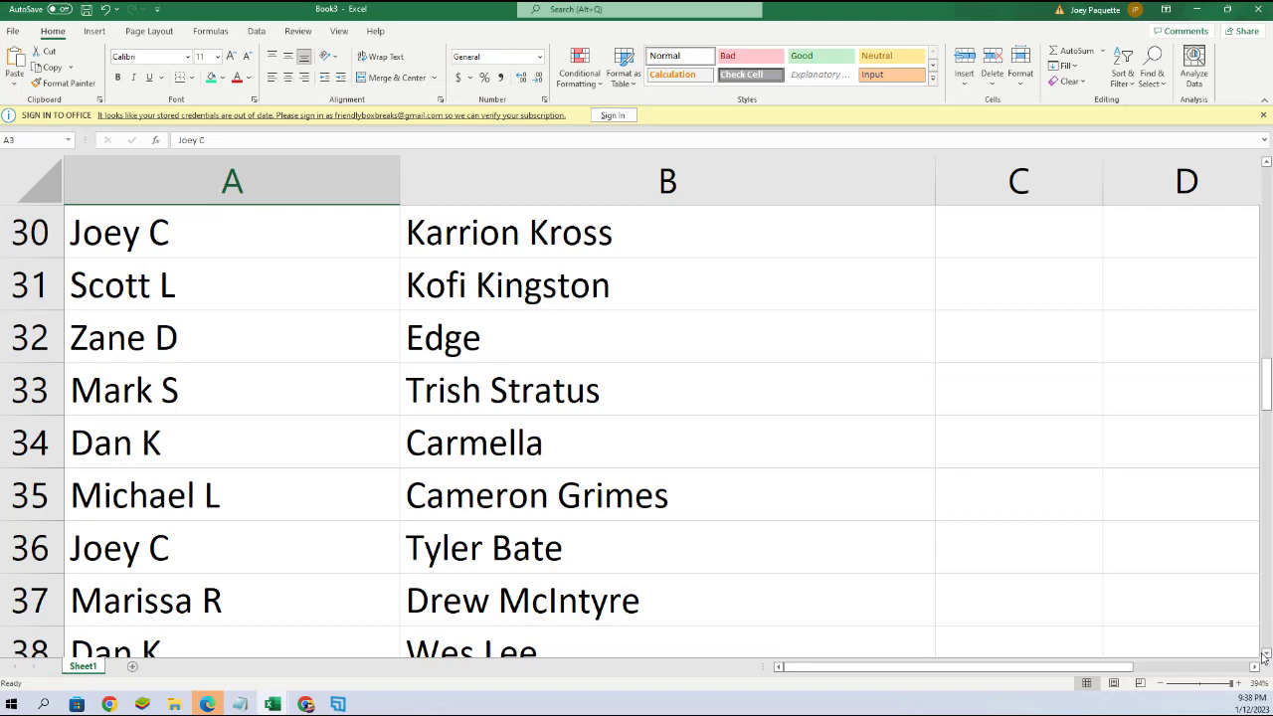
pyautogui.click(1265, 655)
pyautogui.click(1266, 655)
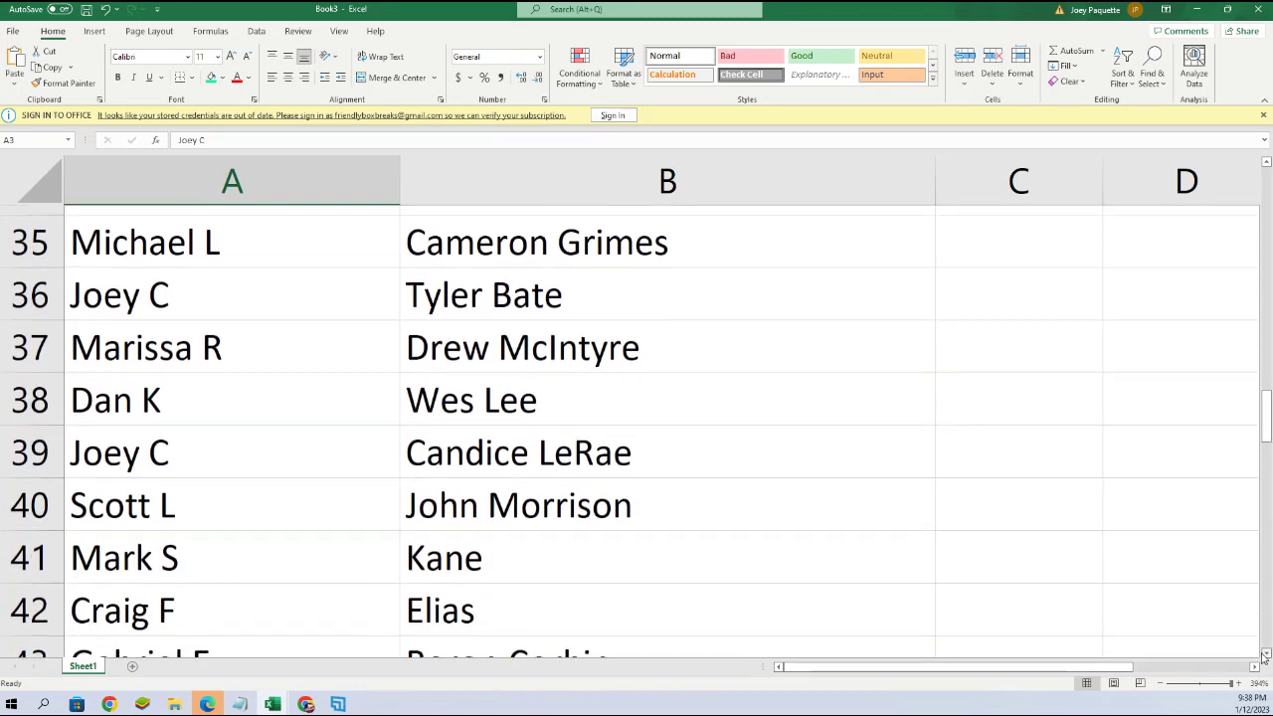
pyautogui.click(1266, 655)
pyautogui.click(1265, 655)
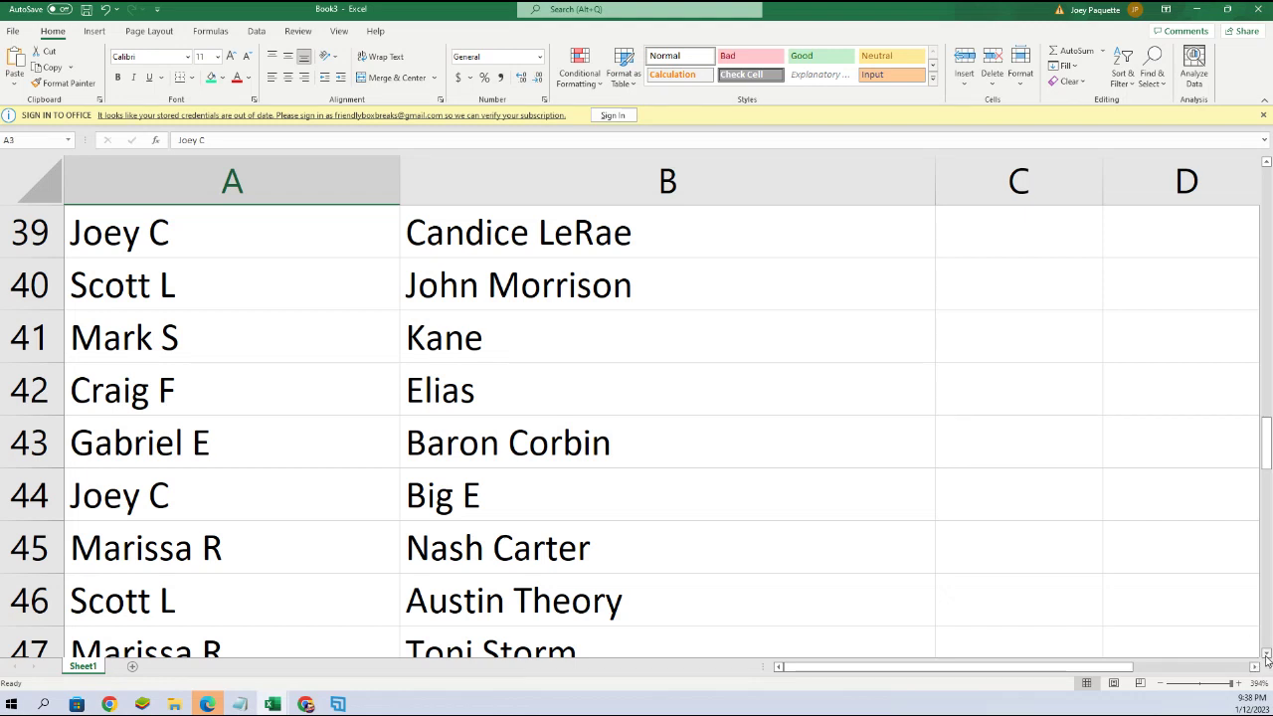
pyautogui.click(1266, 657)
pyautogui.click(1266, 656)
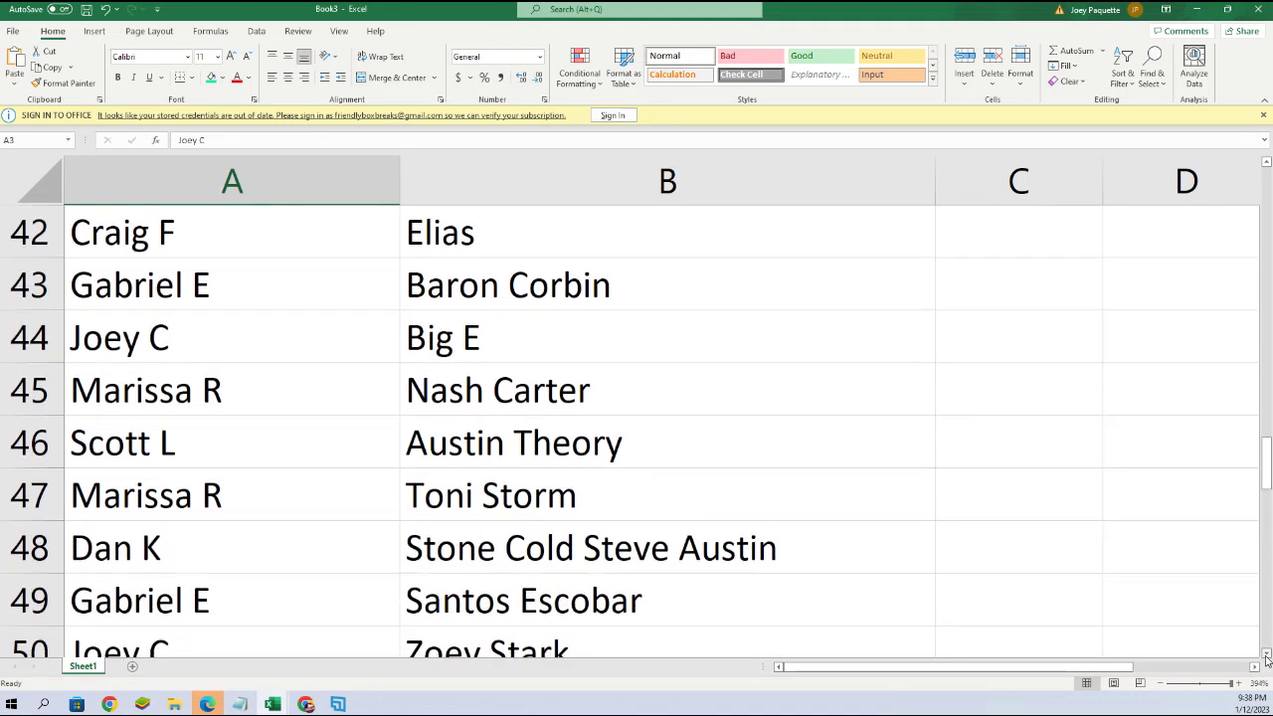
pyautogui.click(1266, 656)
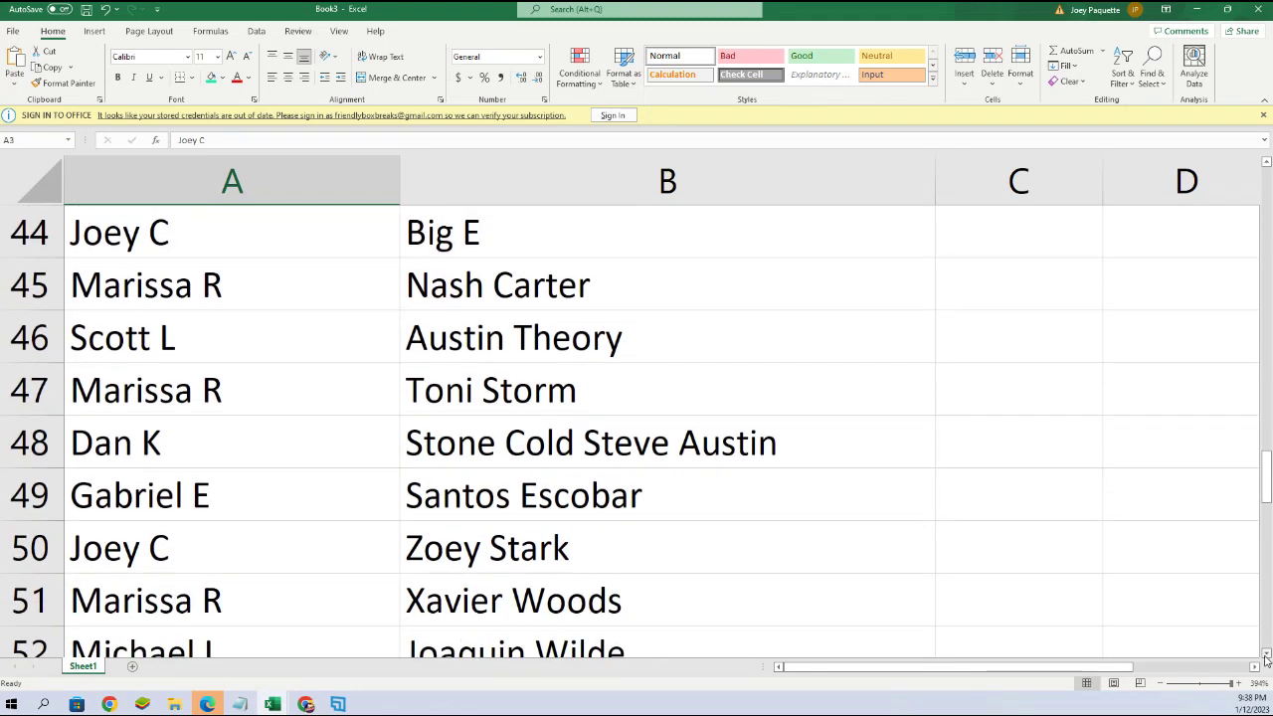
pyautogui.click(1266, 656)
pyautogui.click(1266, 656)
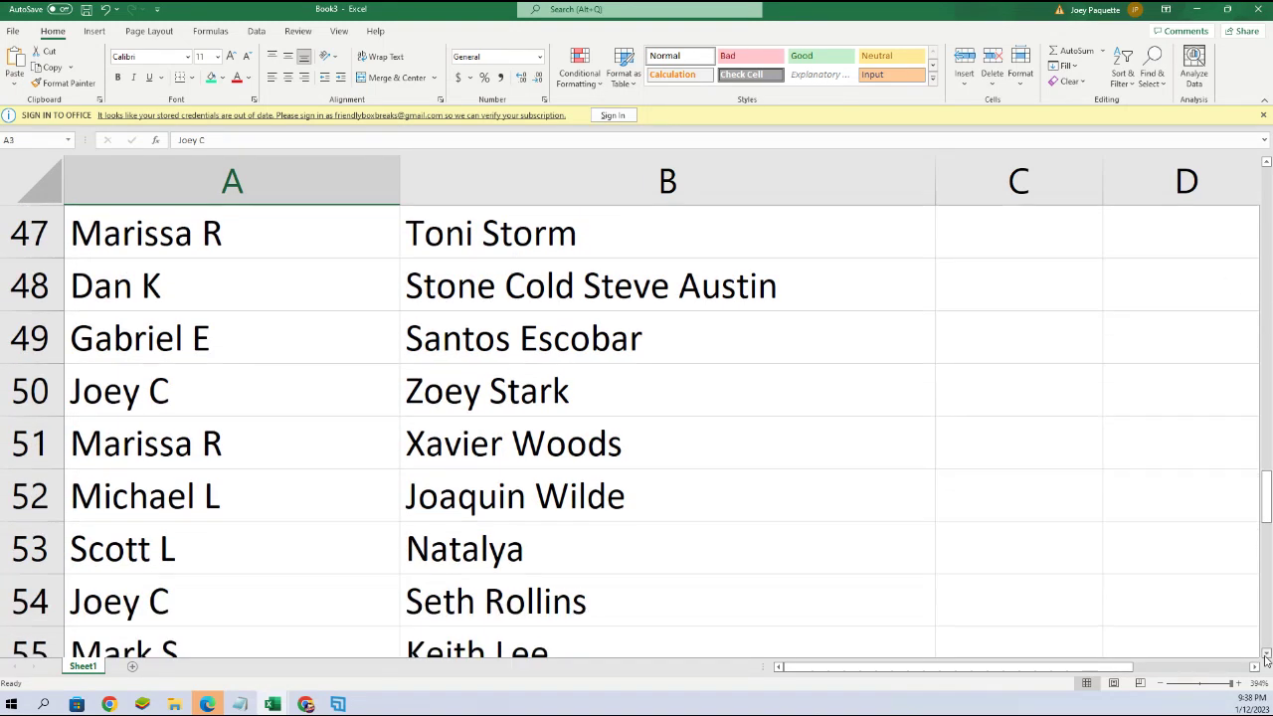
pyautogui.click(1266, 656)
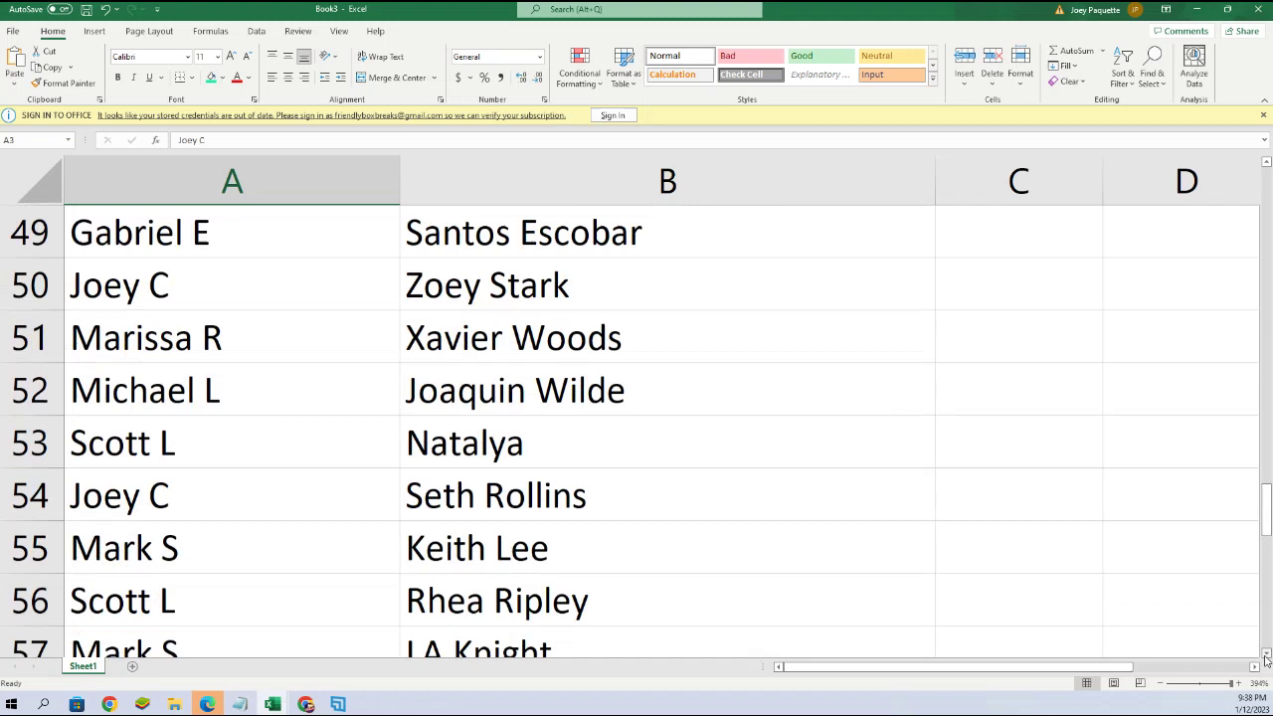
pyautogui.click(1265, 656)
pyautogui.click(1265, 657)
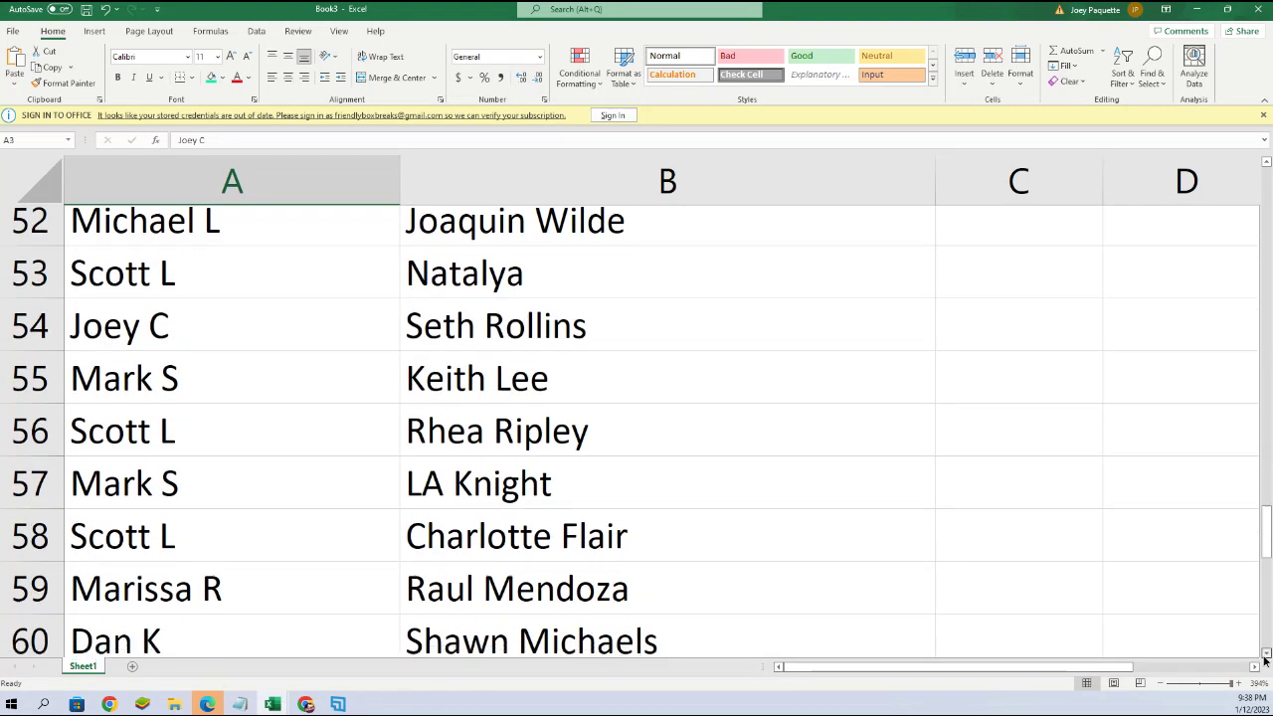
pyautogui.click(1266, 656)
pyautogui.click(1266, 657)
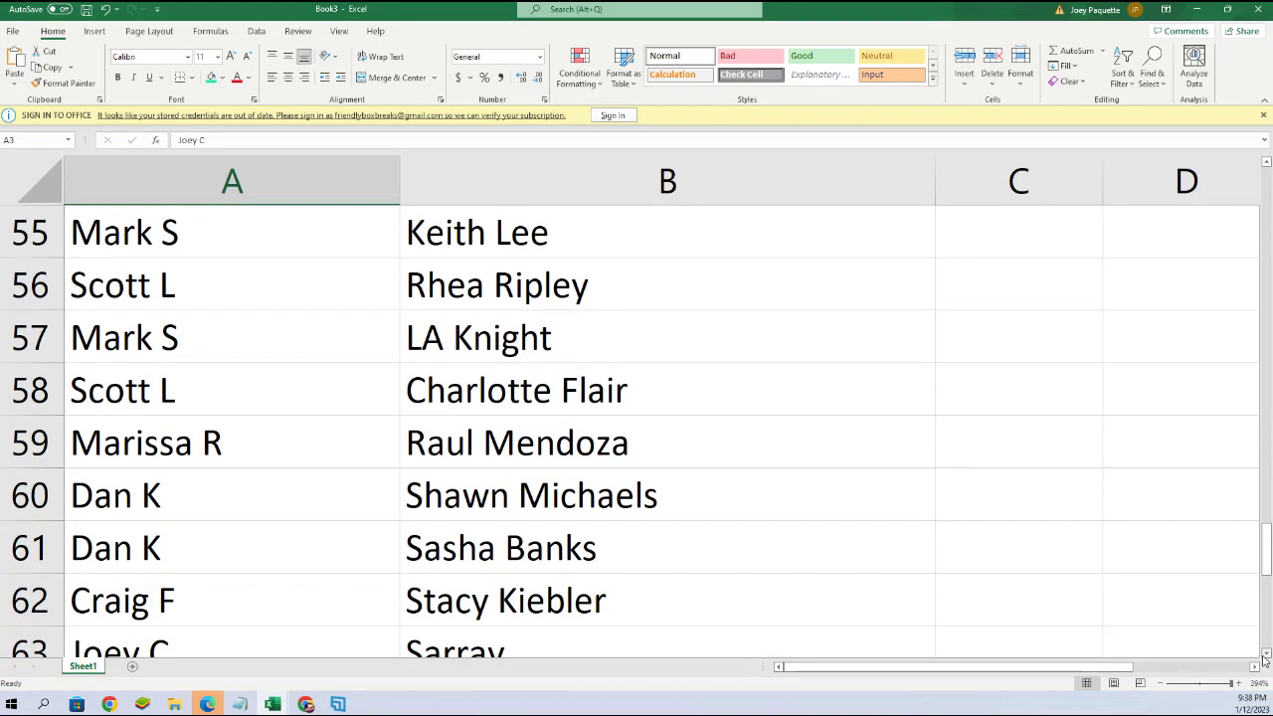
pyautogui.click(1265, 656)
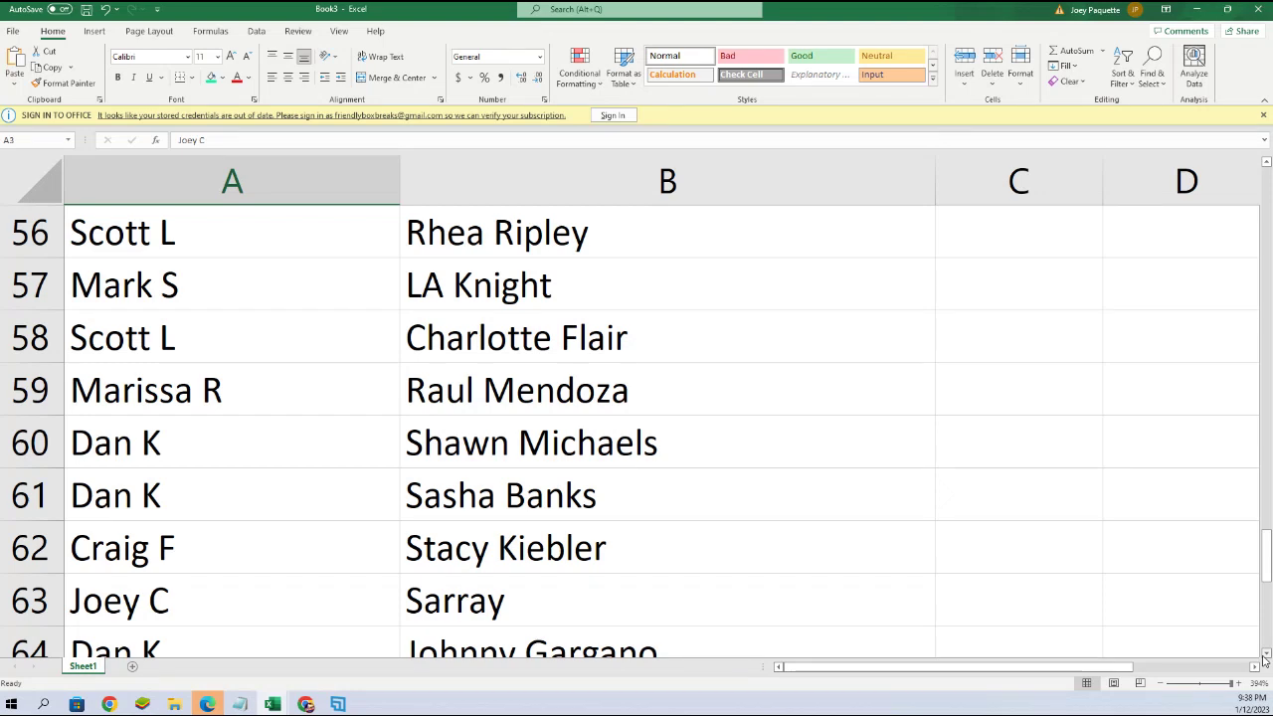
pyautogui.click(1266, 656)
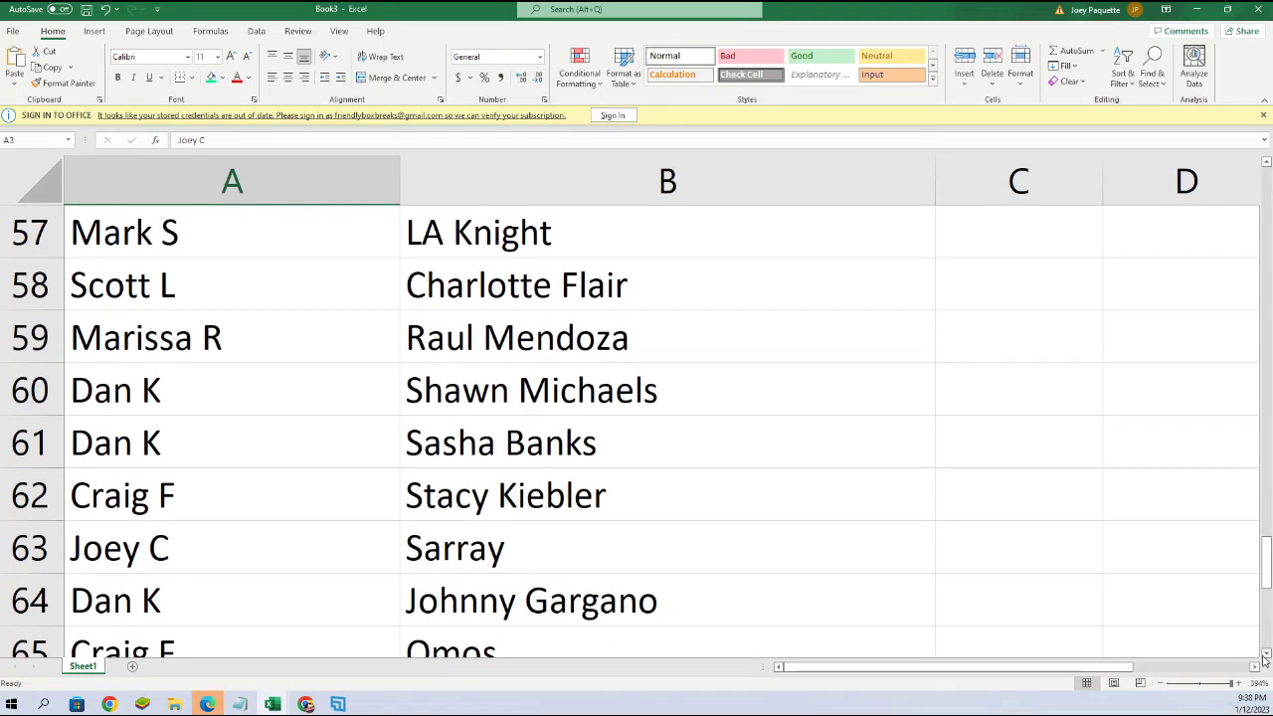
pyautogui.click(1266, 656)
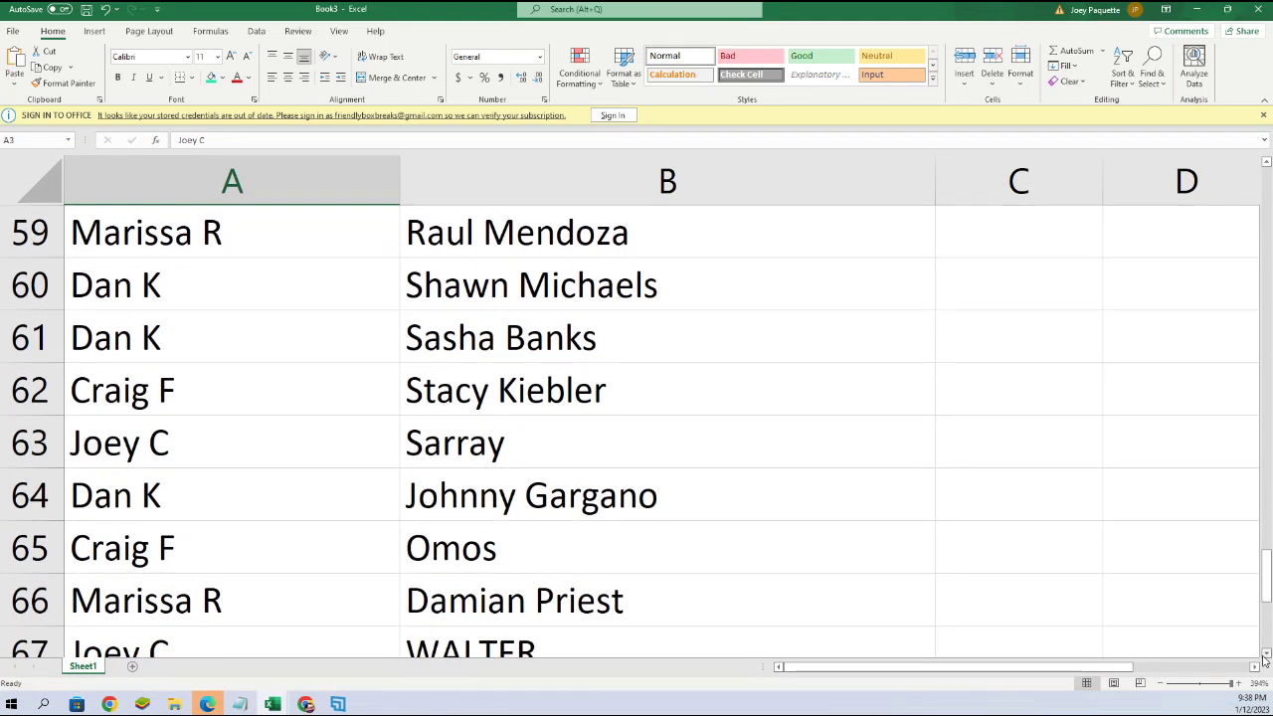
pyautogui.click(1266, 656)
pyautogui.click(1265, 656)
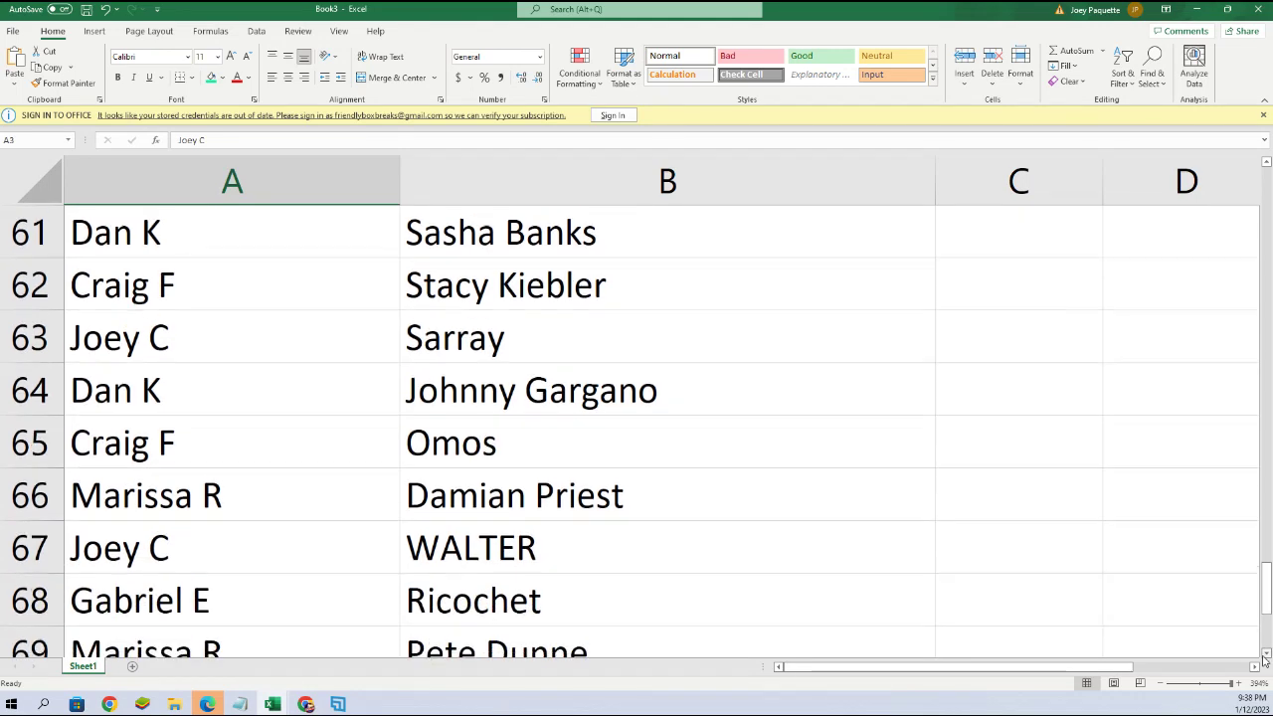
pyautogui.click(1266, 656)
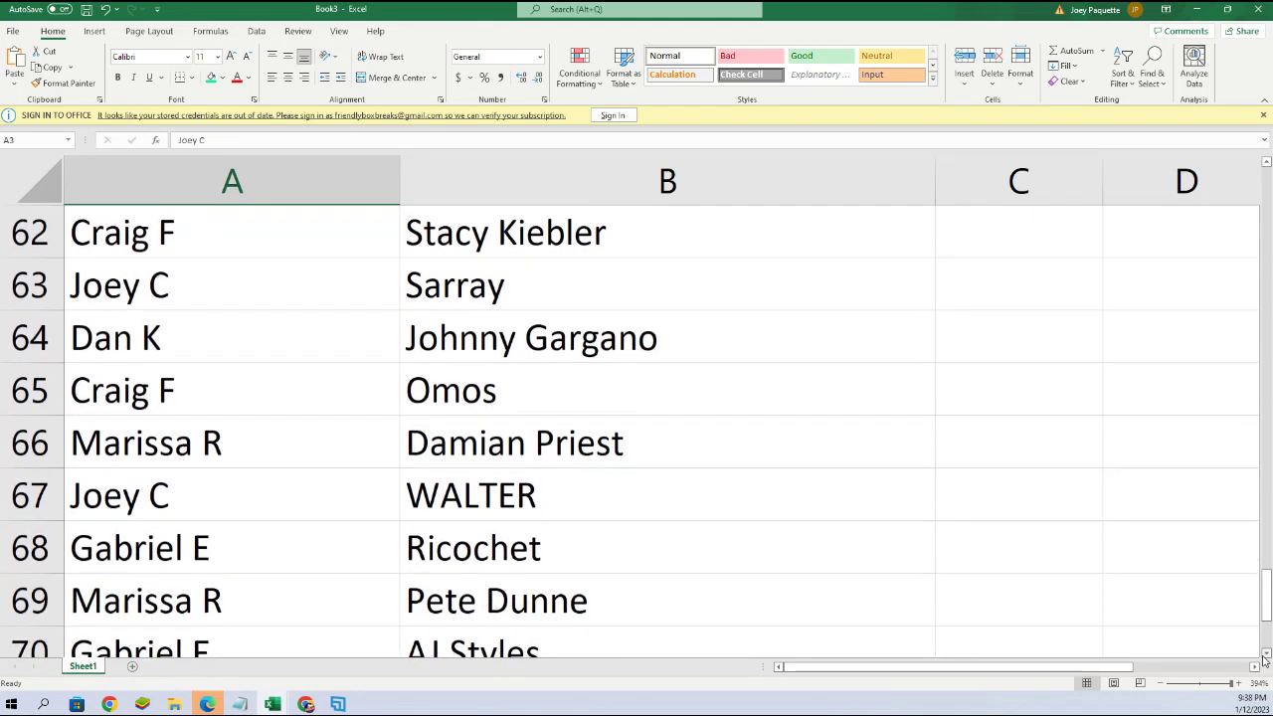
pyautogui.click(1266, 656)
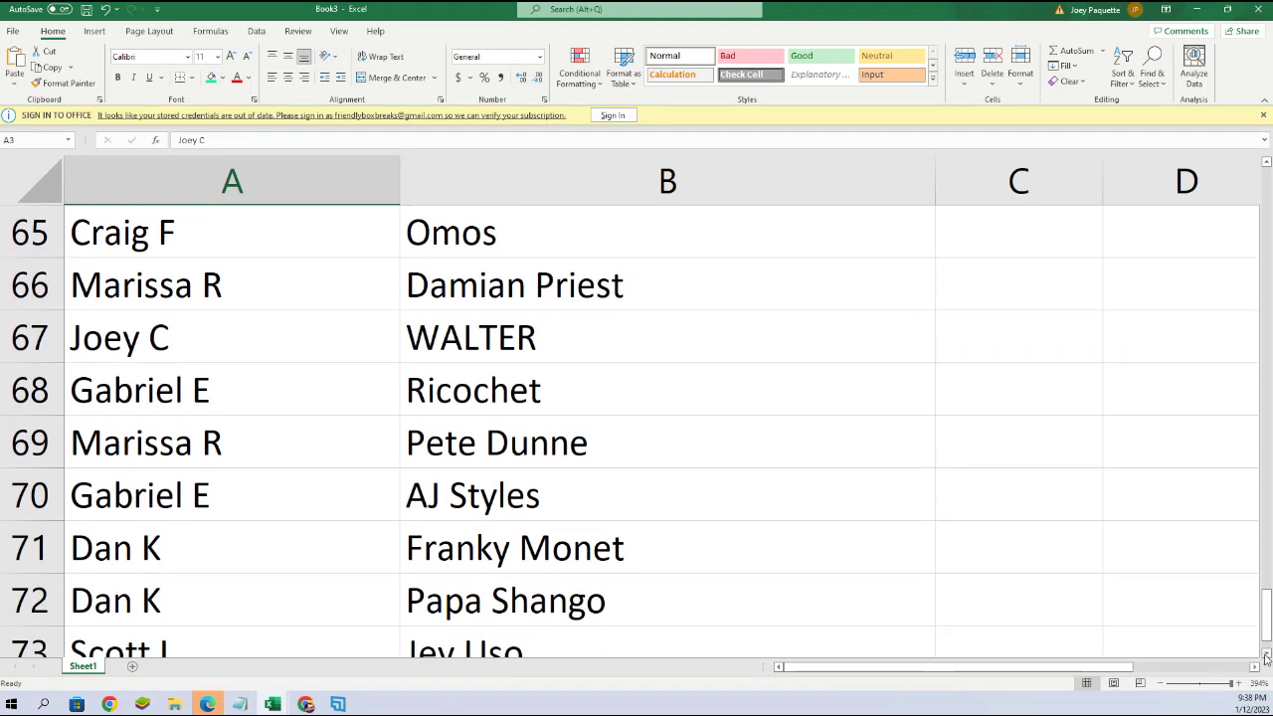
pyautogui.click(1265, 657)
pyautogui.click(1266, 656)
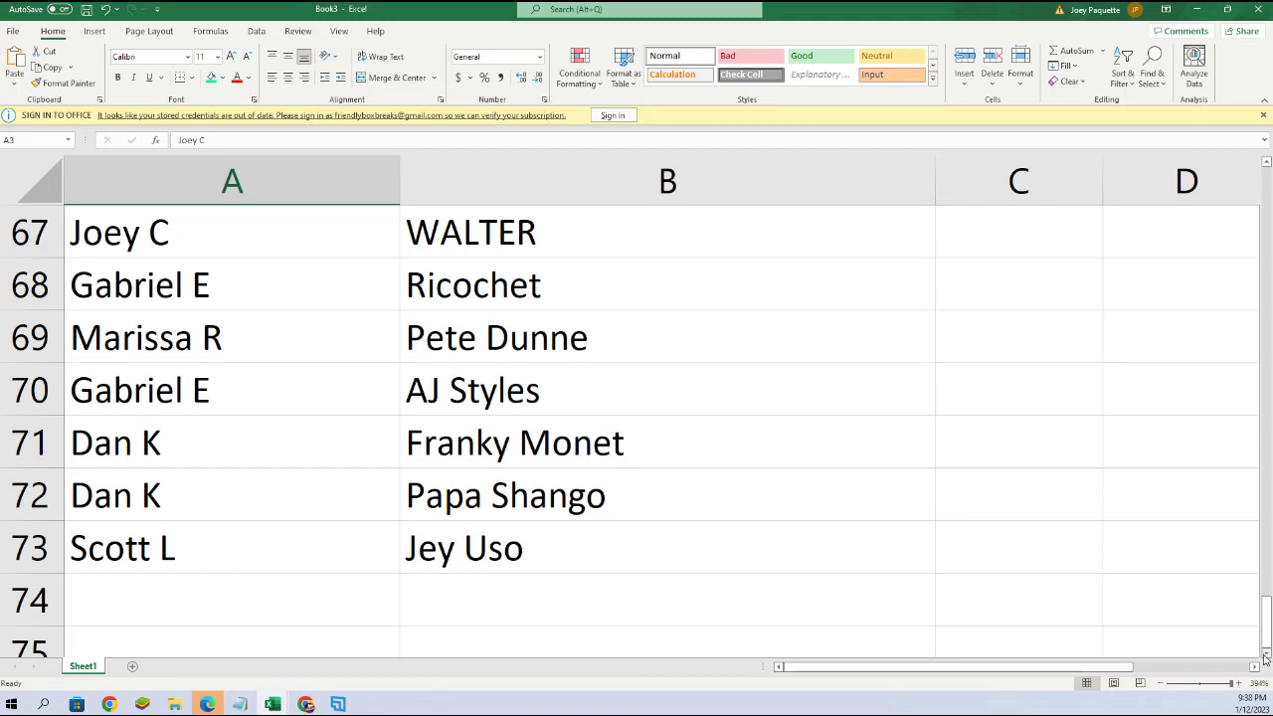